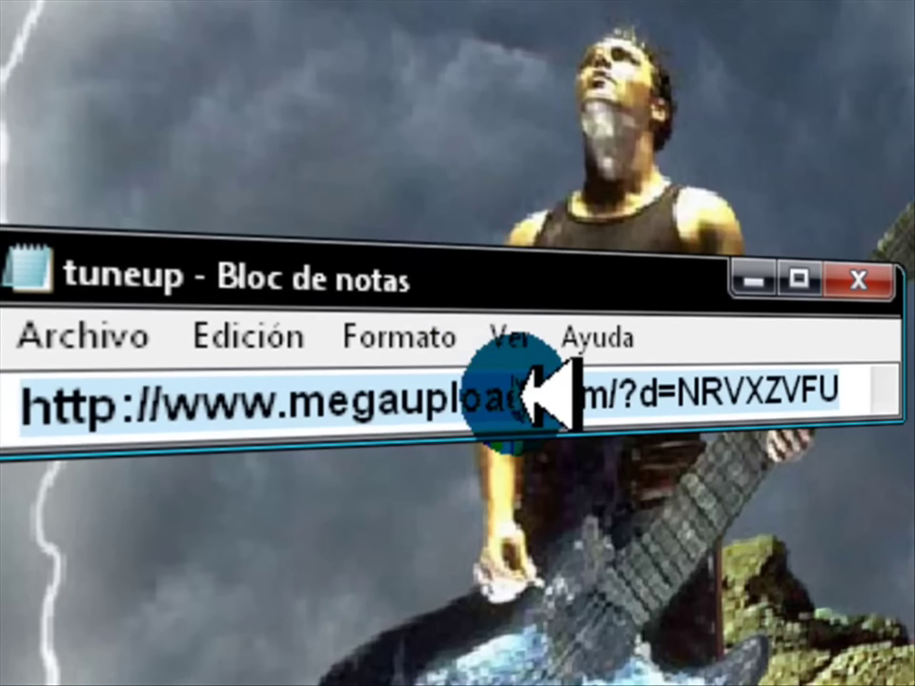
# - Copy the Megaupload link from the tuneup note and minimize the note's window
pyautogui.rightClick(543, 393)
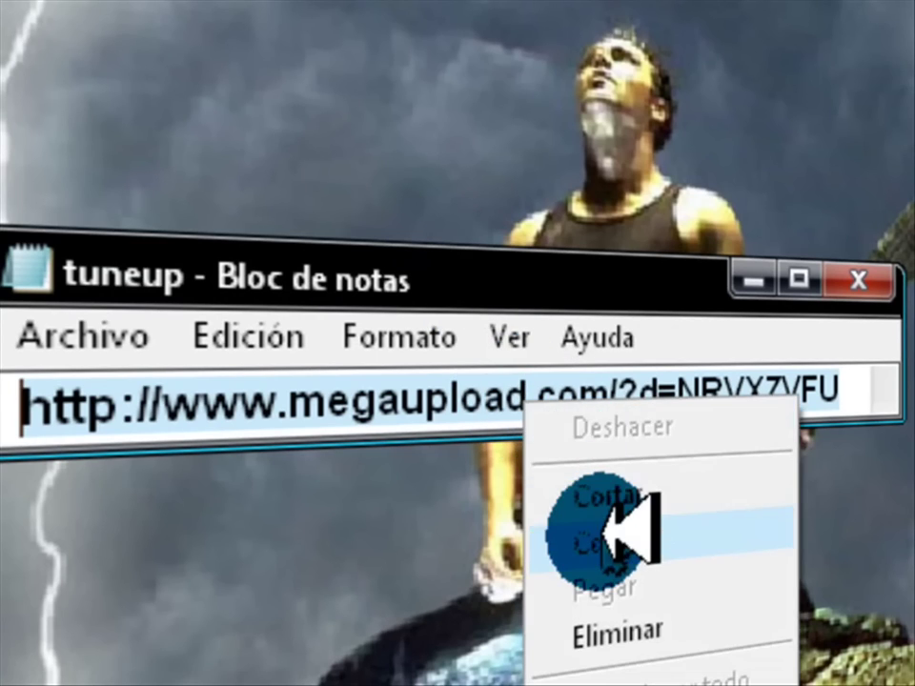
pyautogui.click(629, 530)
pyautogui.click(753, 279)
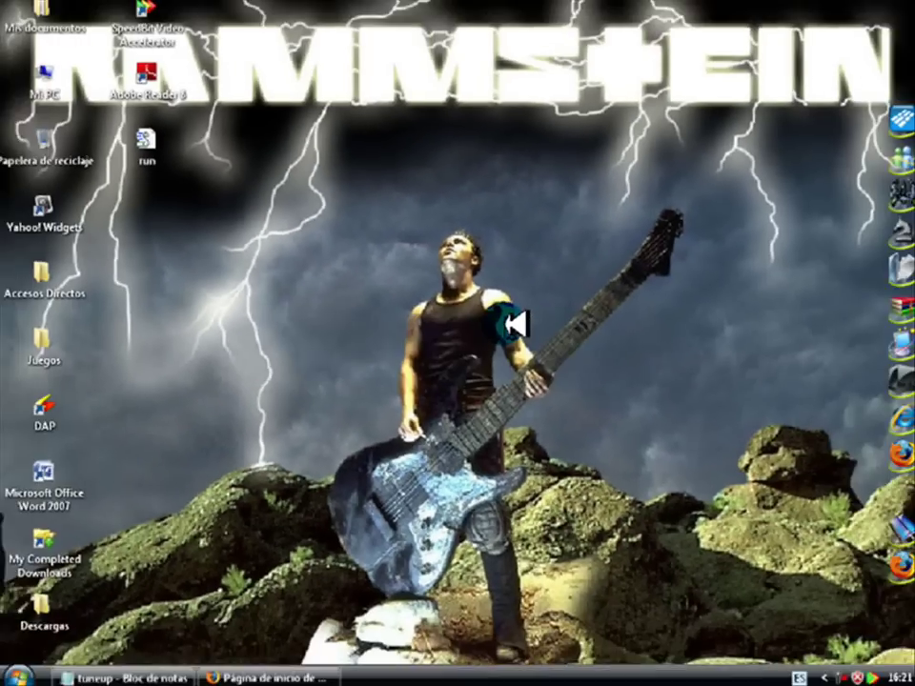
# - Switch to Firefox and load the copied Megaupload link in place of the start page
pyautogui.click(286, 667)
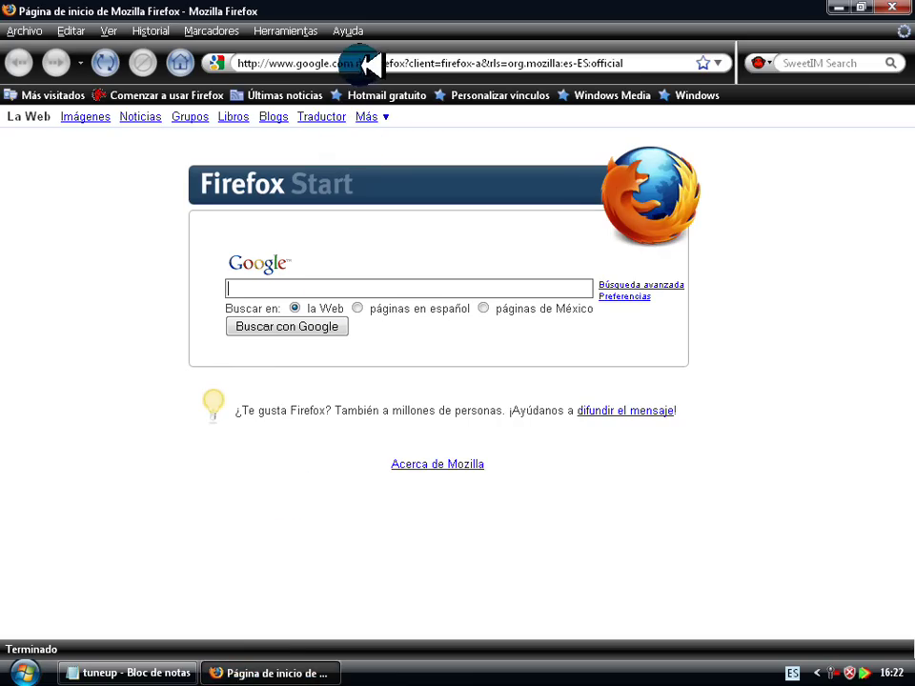
pyautogui.rightClick(363, 65)
pyautogui.click(410, 143)
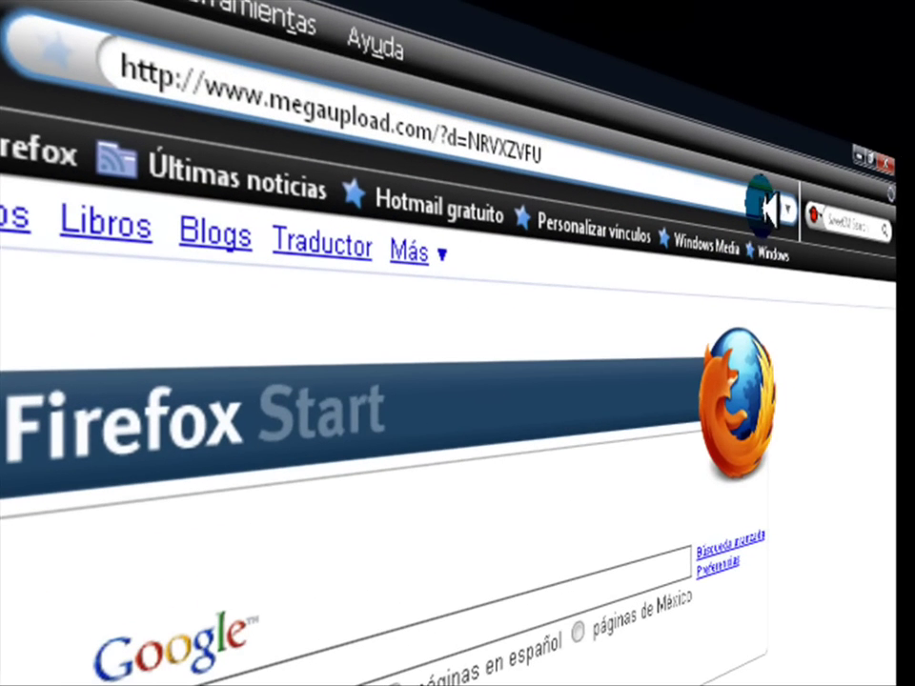
pyautogui.hotkey('ctrl', 'a')
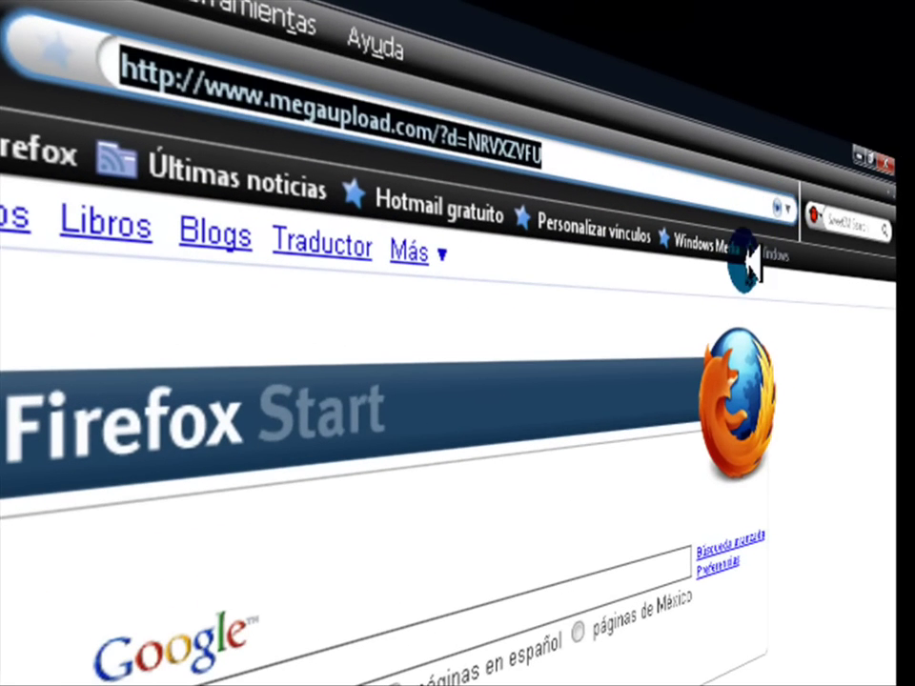
pyautogui.click(600, 463)
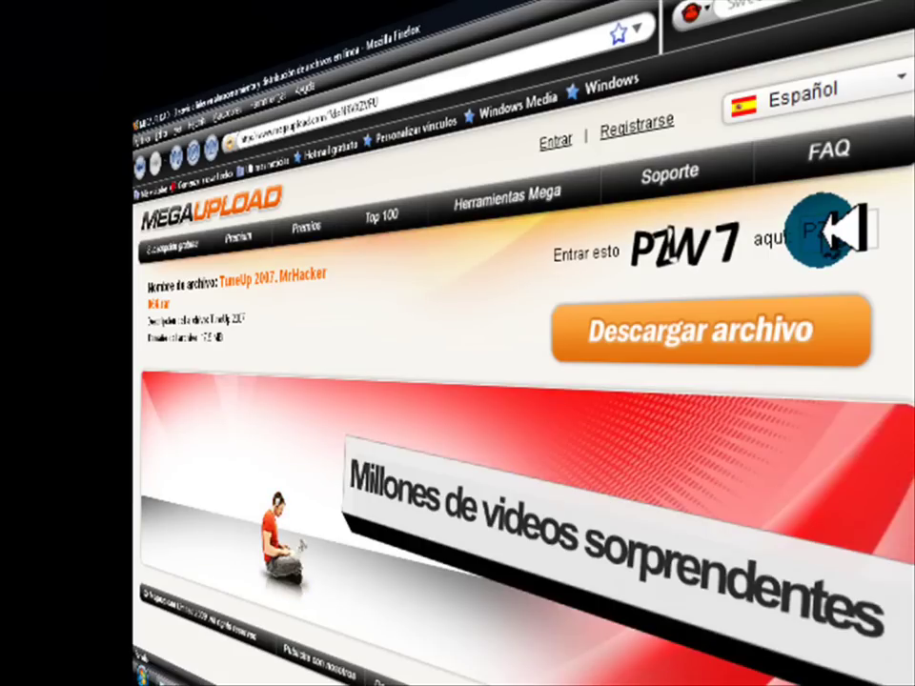
# - Submit the captcha, start the normal free download, and save TuneUp 2007. MrHacker 066.rar to disk
pyautogui.click(664, 315)
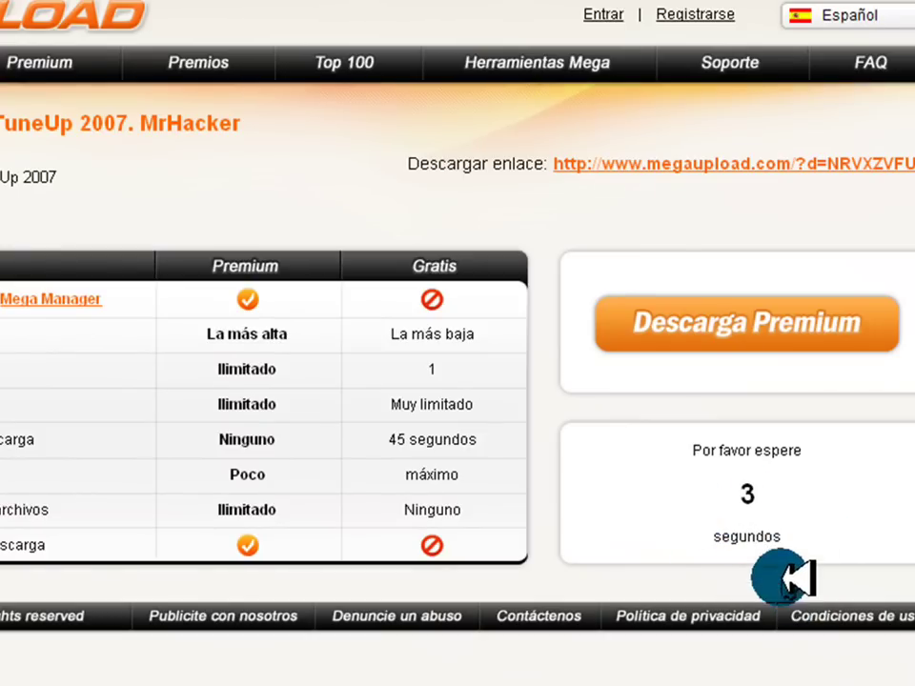
pyautogui.click(729, 503)
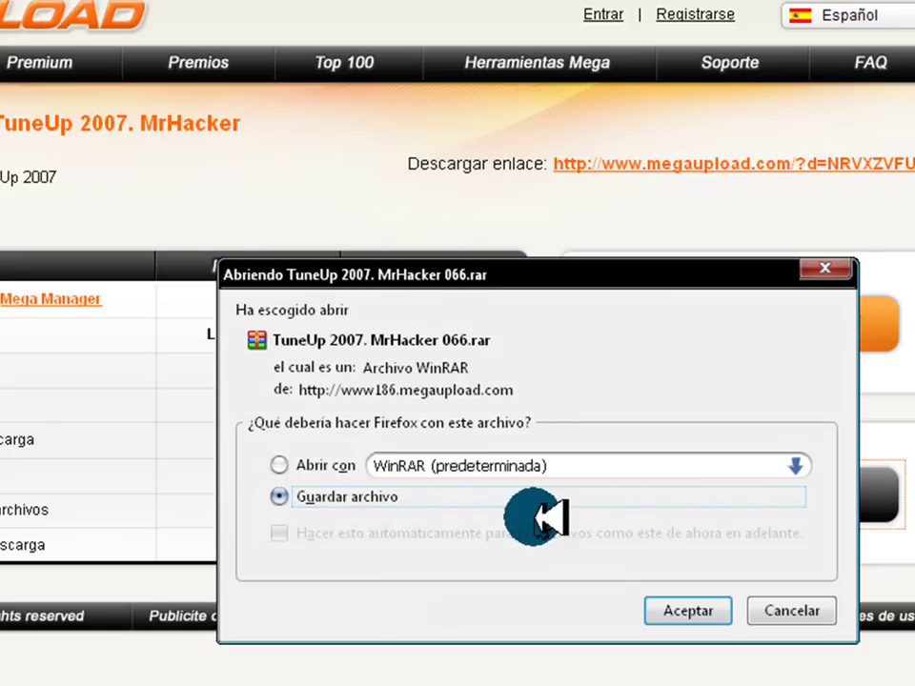
pyautogui.click(667, 606)
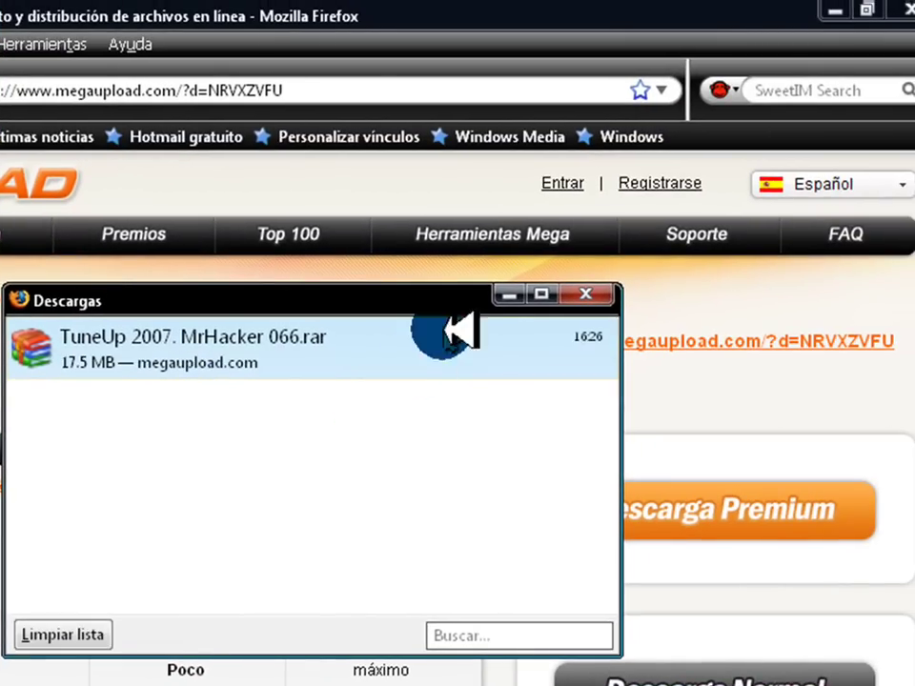
# - Minimize the download list and the browser, and open the Descargas folder on the desktop
pyautogui.click(505, 297)
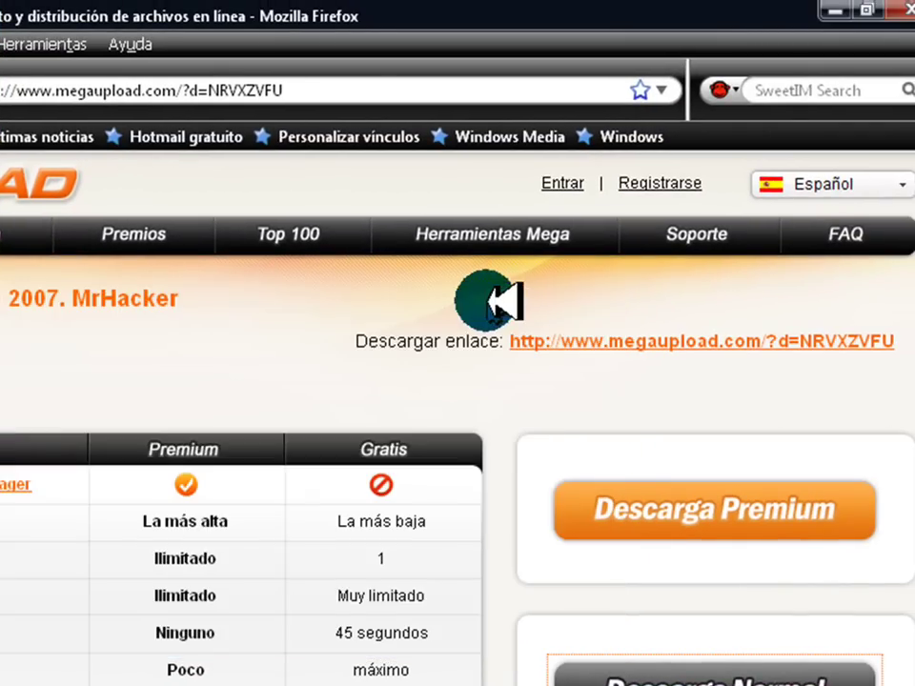
pyautogui.click(844, 16)
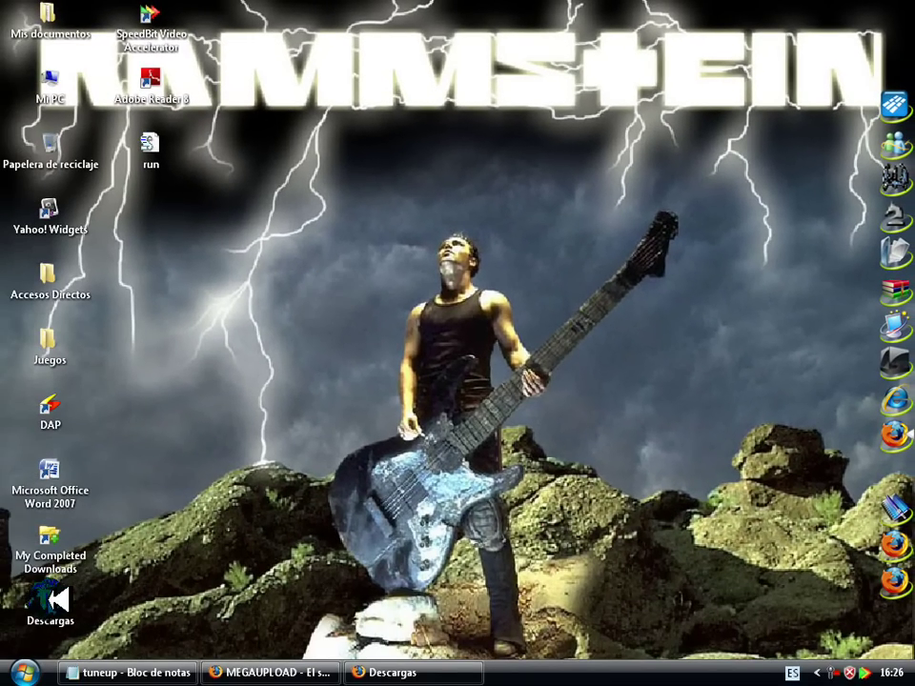
pyautogui.doubleClick(80, 581)
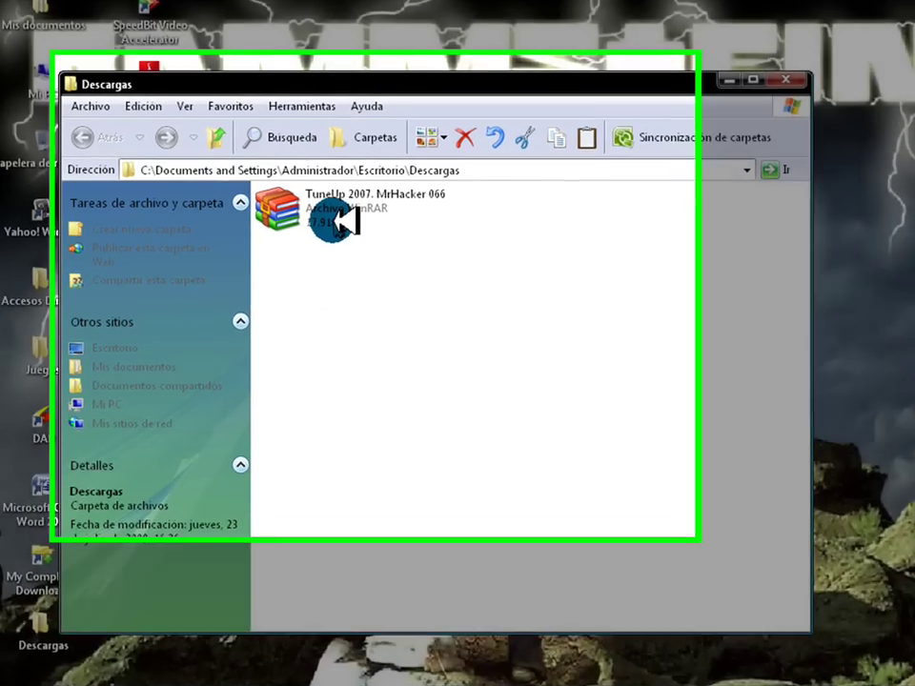
# - Extract the TuneUp 2007. MrHacker 066 archive directly into the Descargas folder
pyautogui.click(333, 246)
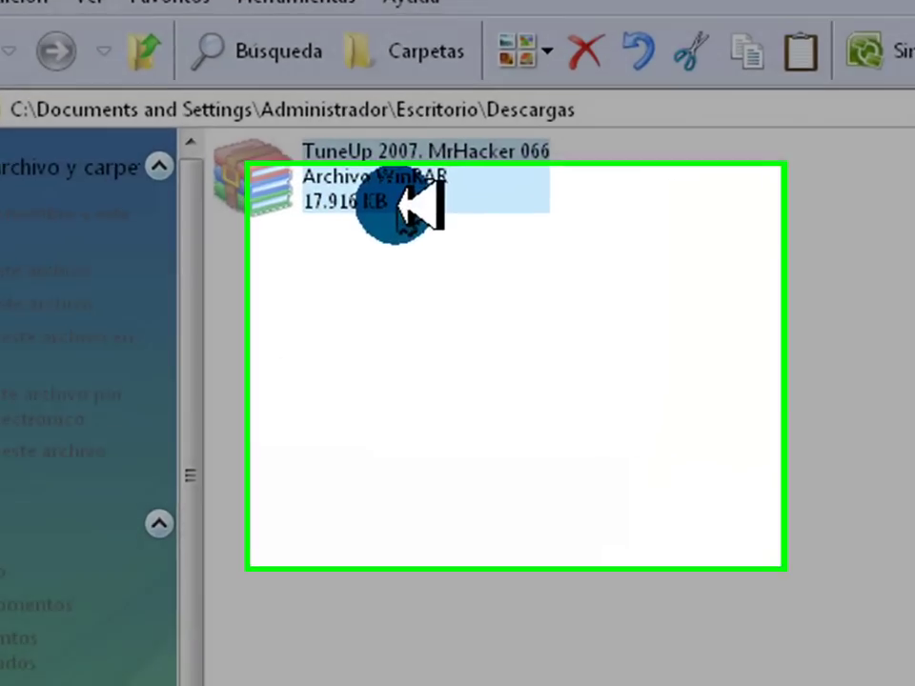
pyautogui.rightClick(402, 211)
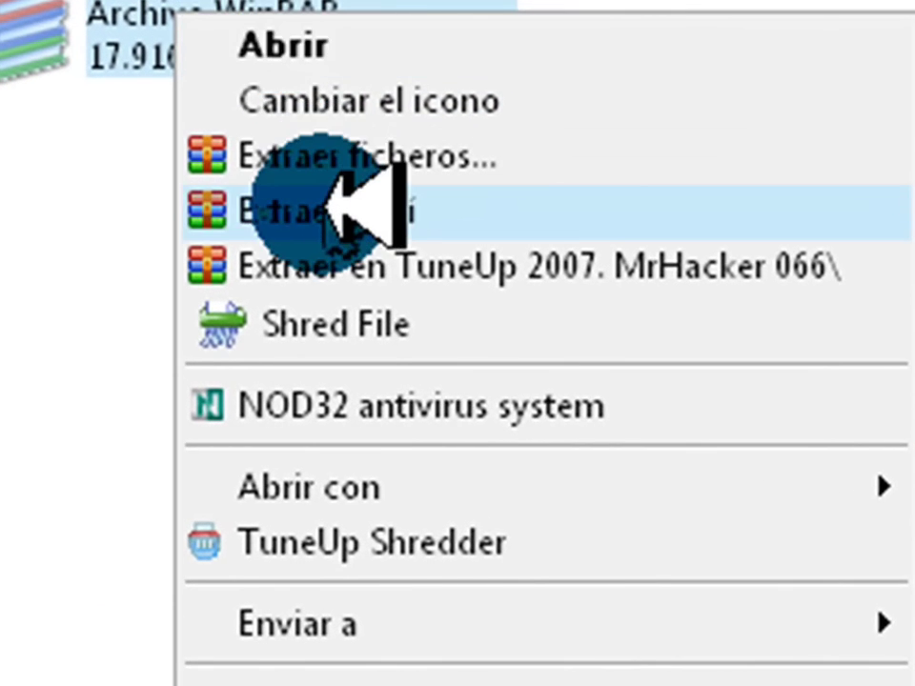
pyautogui.click(328, 208)
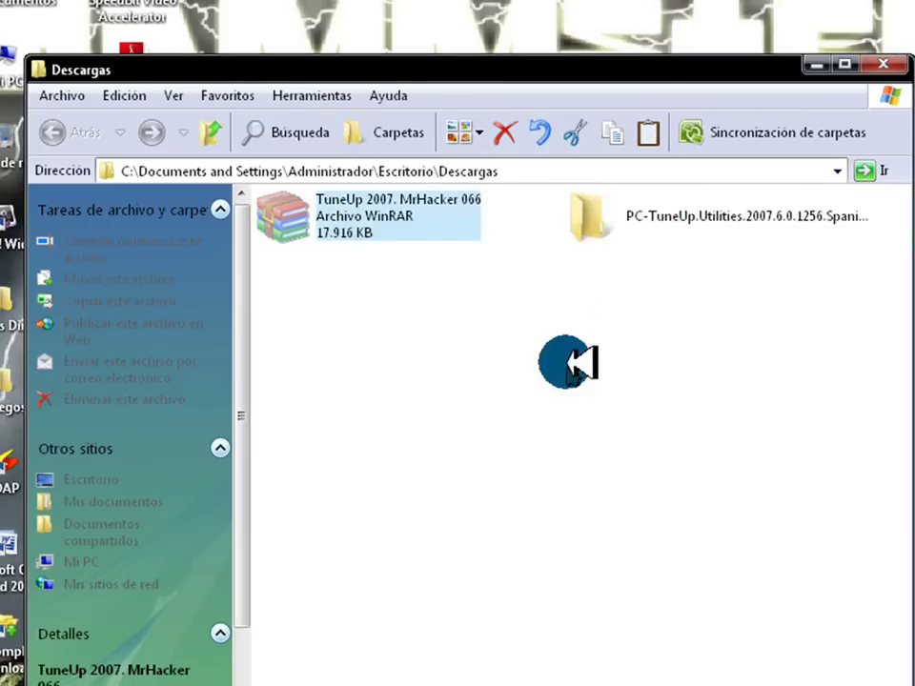
# - Open the extracted PC-TuneUp.Utilities folder and its nested TuneUp Utilities 2007 6.0.1256 folders down to the installer
pyautogui.click(637, 210)
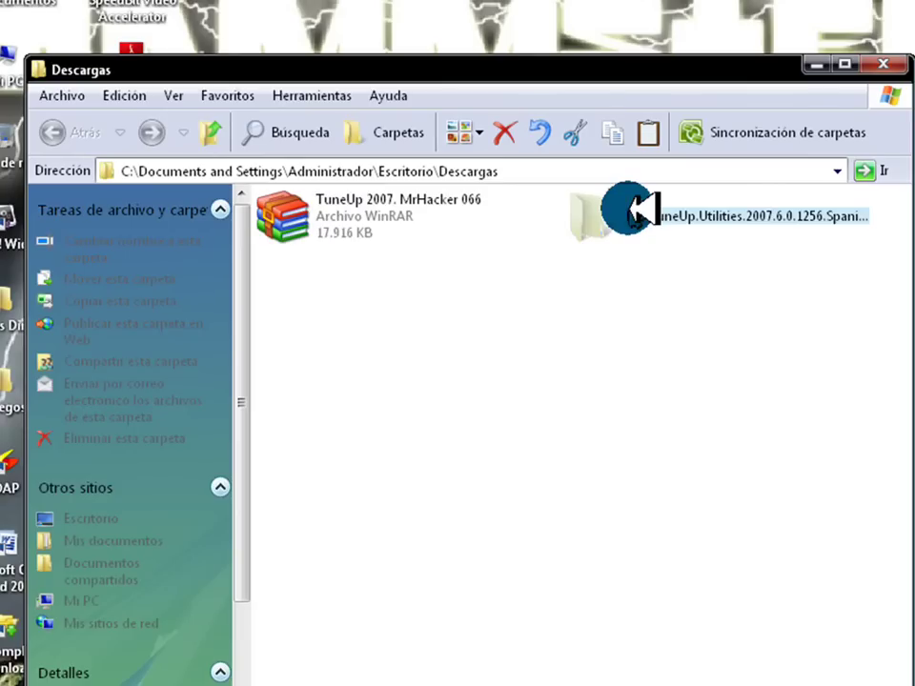
pyautogui.press('Return')
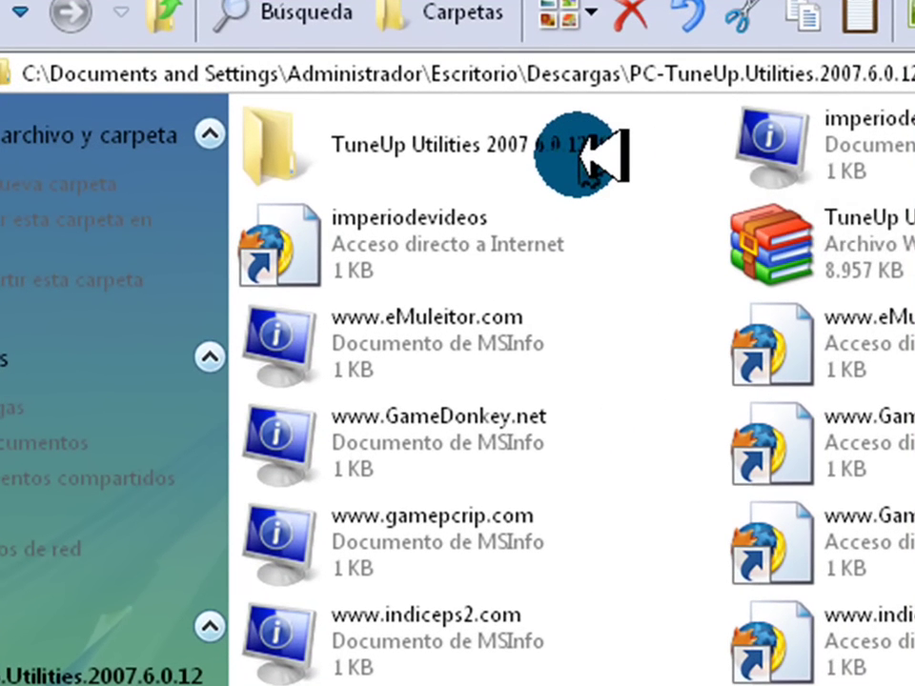
pyautogui.doubleClick(581, 154)
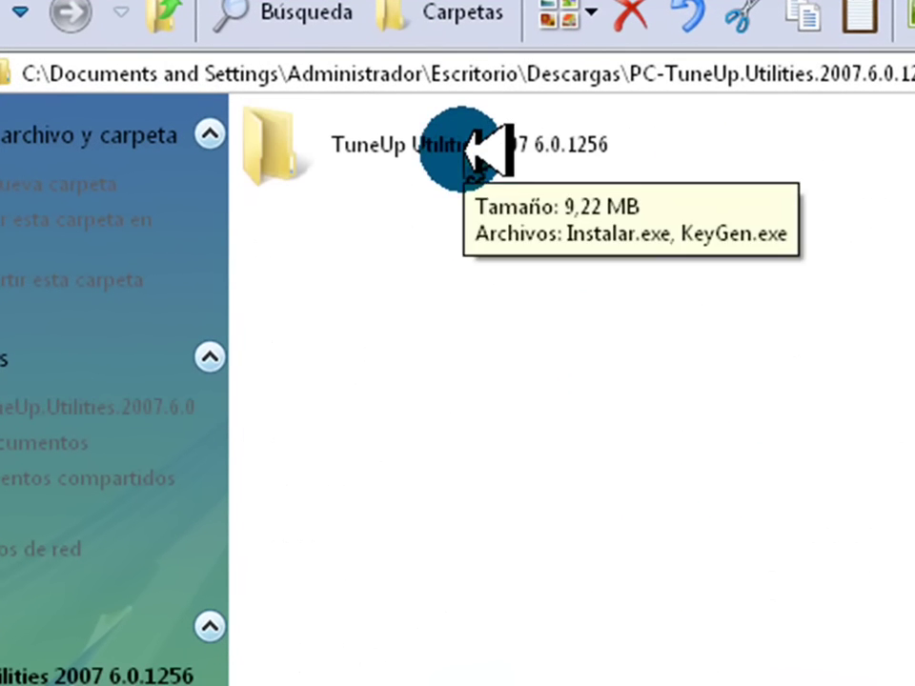
pyautogui.click(473, 150)
pyautogui.doubleClick(471, 150)
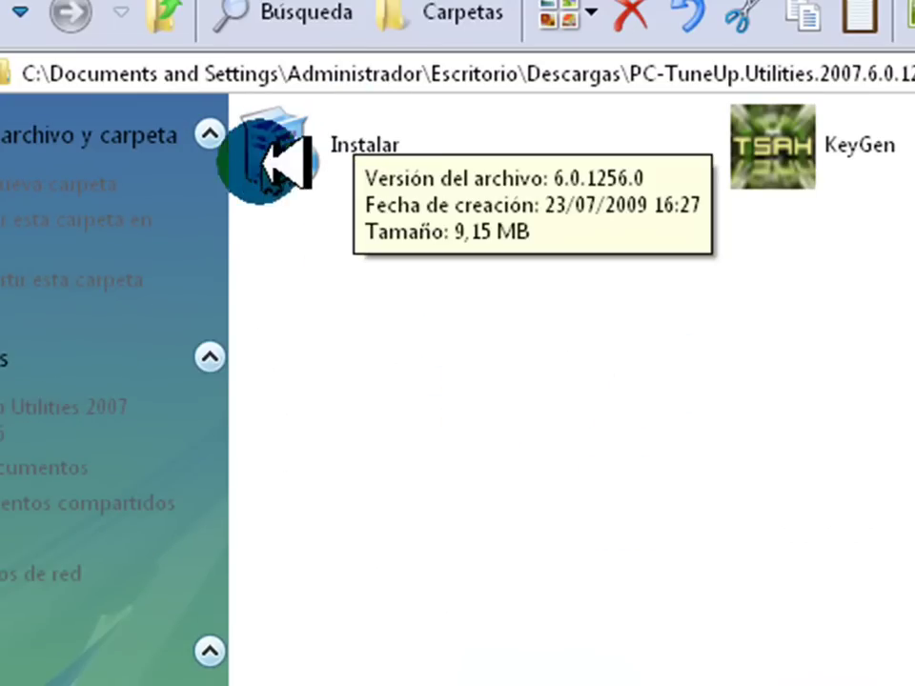
# - Launch Instalar, clear the folder window out of the way, and close the Firefox downloads window
pyautogui.click(322, 145)
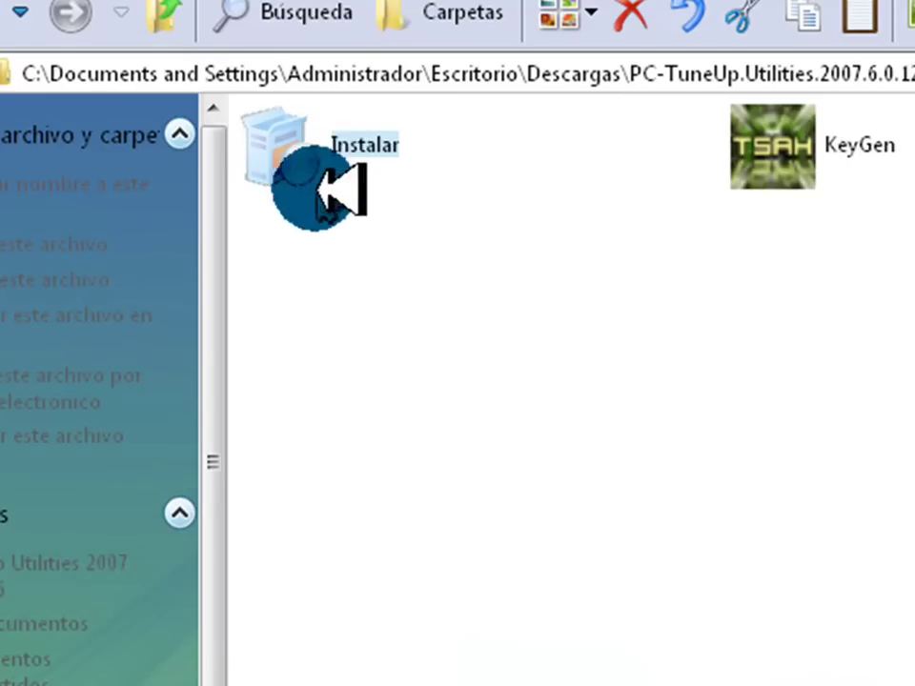
pyautogui.doubleClick(362, 119)
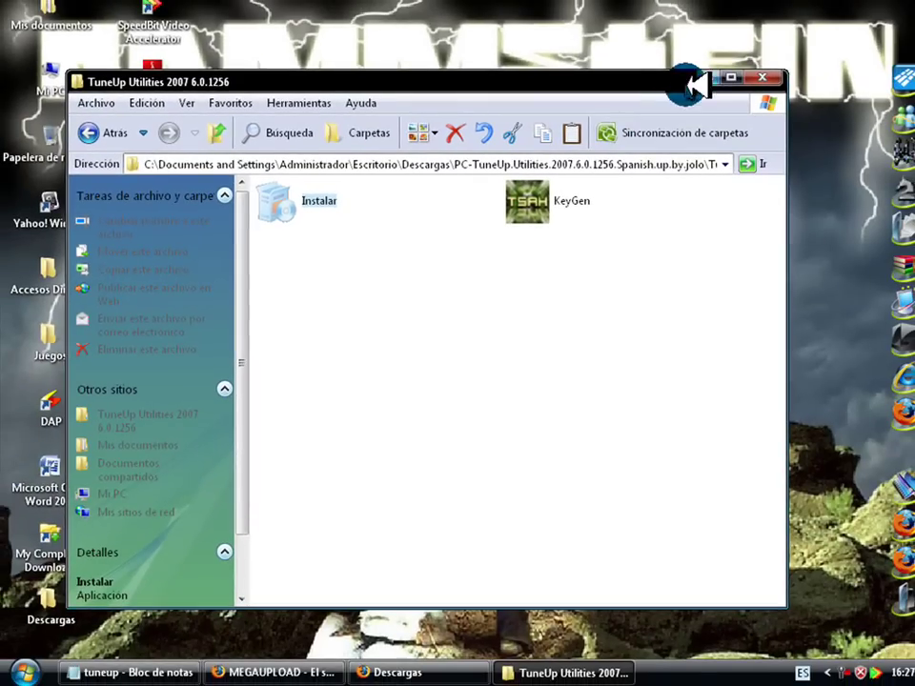
pyautogui.click(730, 78)
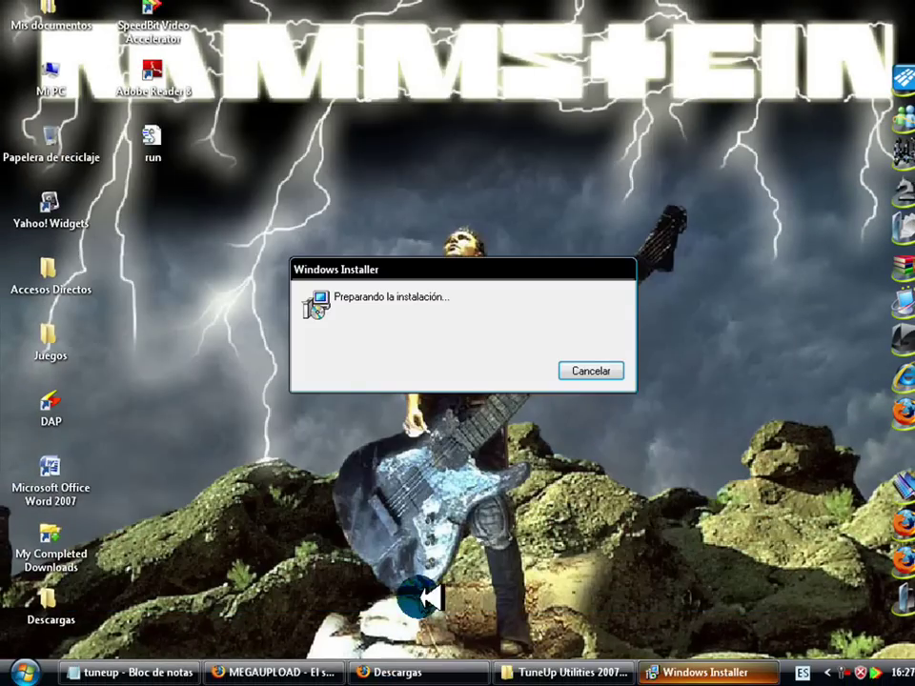
pyautogui.click(430, 672)
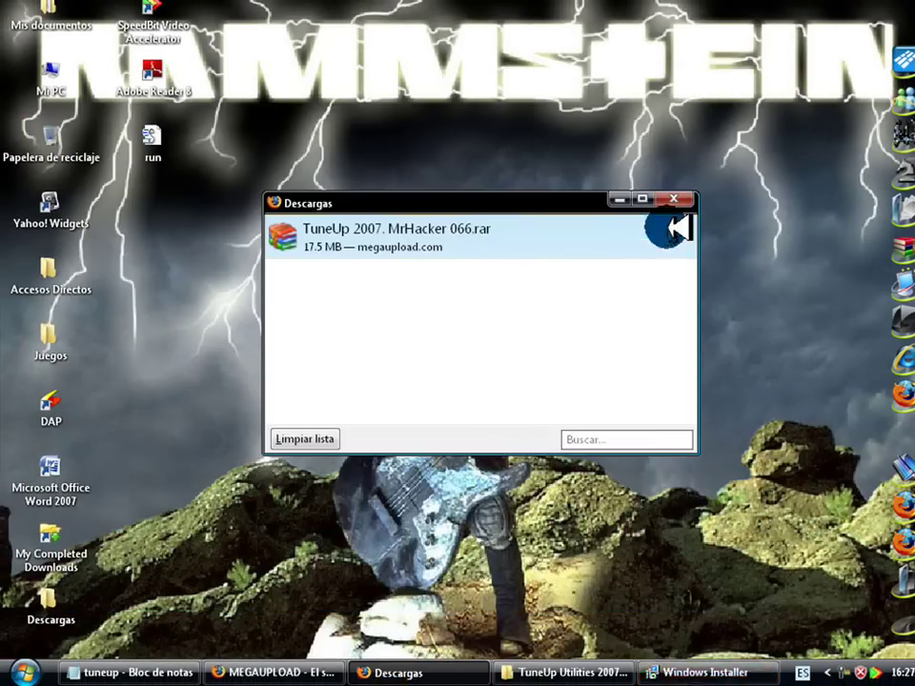
pyautogui.click(680, 197)
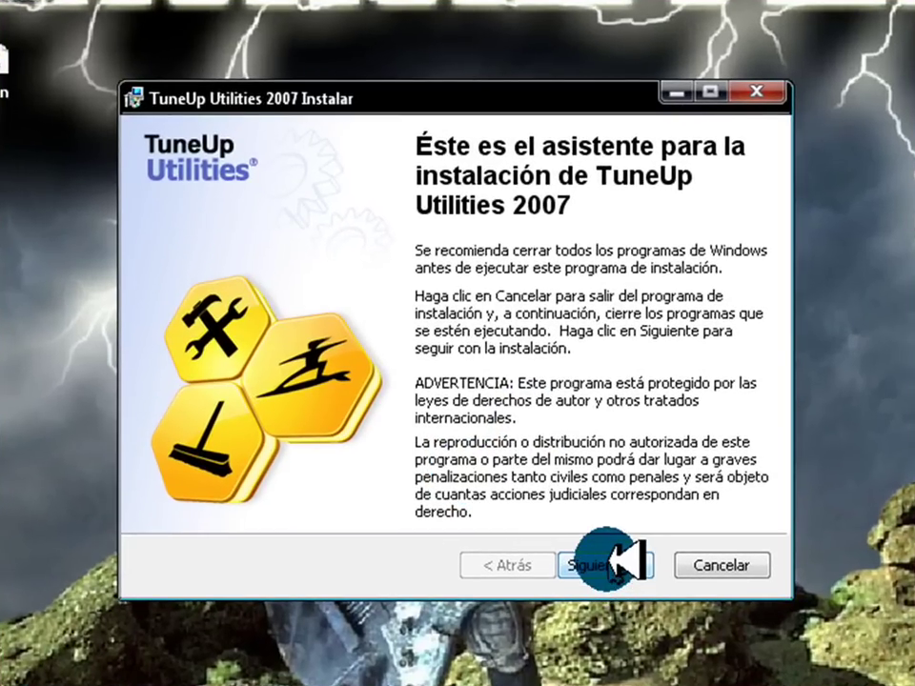
# - Install TuneUp Utilities 2007, accepting the license and keeping the default user information, destination folder and application settings
pyautogui.click(606, 565)
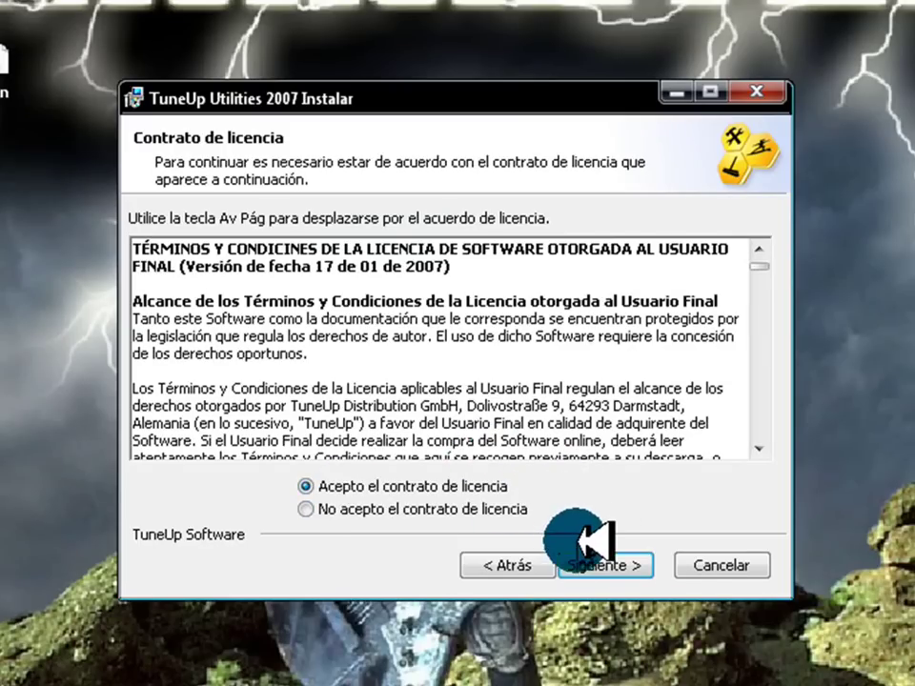
pyautogui.click(595, 562)
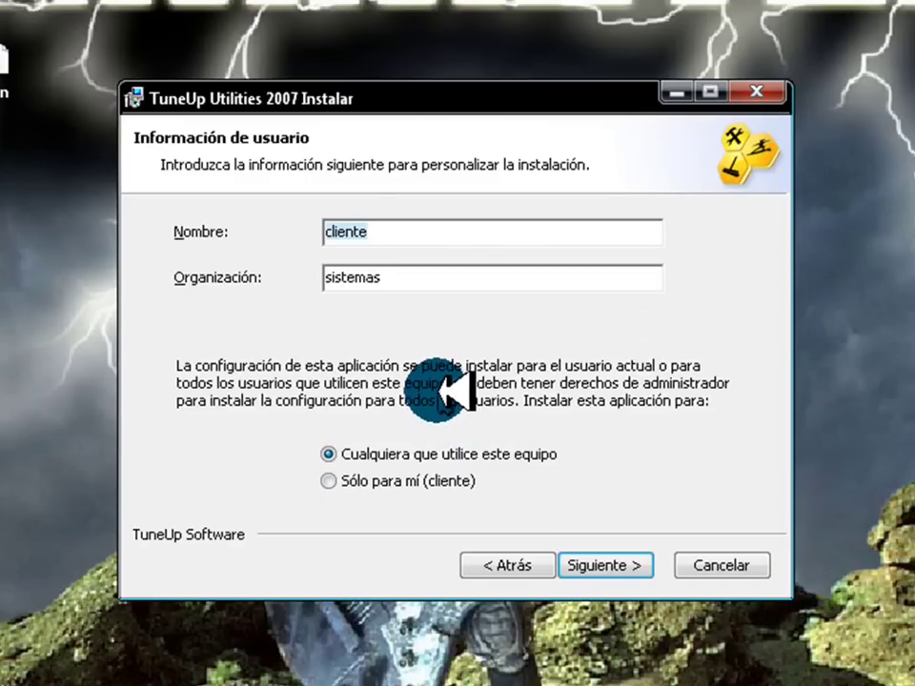
pyautogui.click(596, 562)
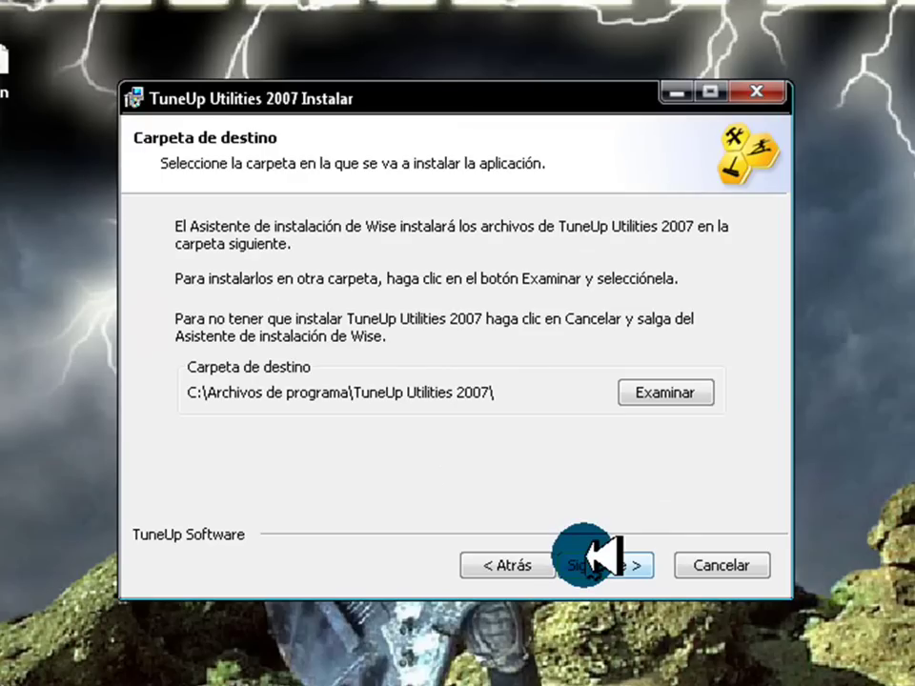
pyautogui.click(596, 562)
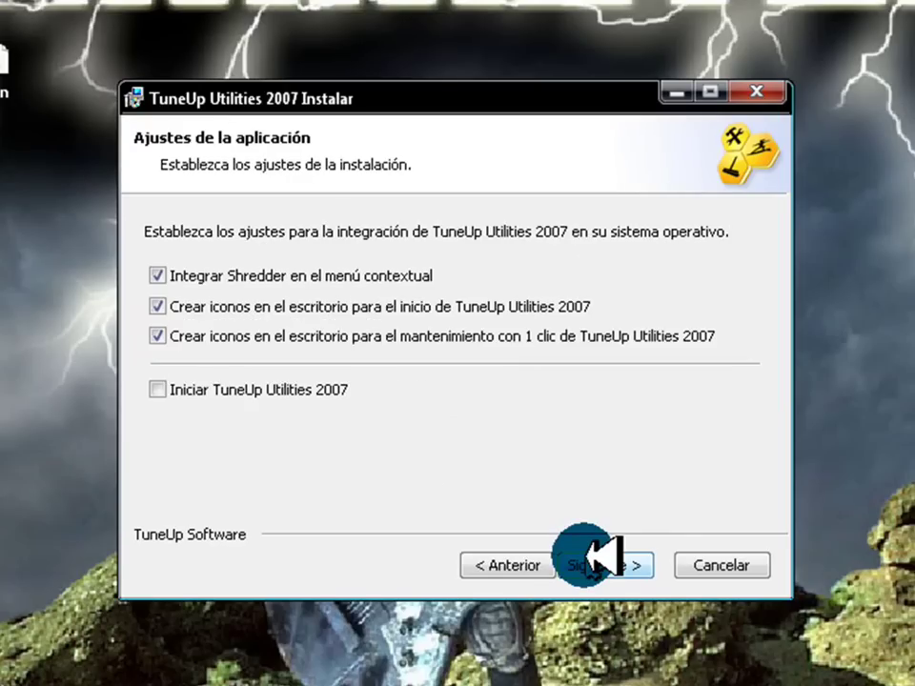
pyautogui.click(595, 563)
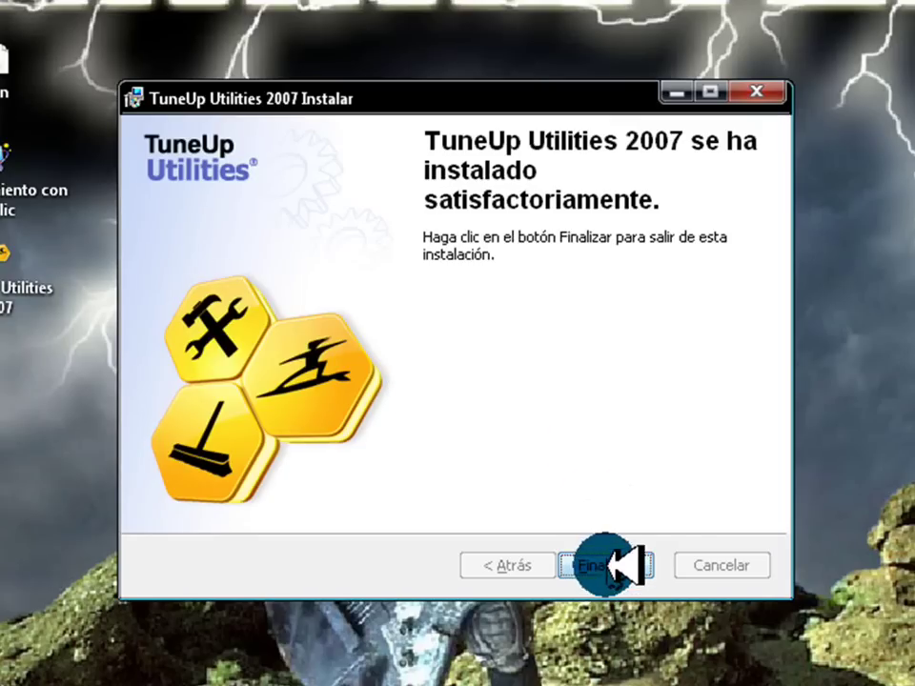
pyautogui.click(618, 564)
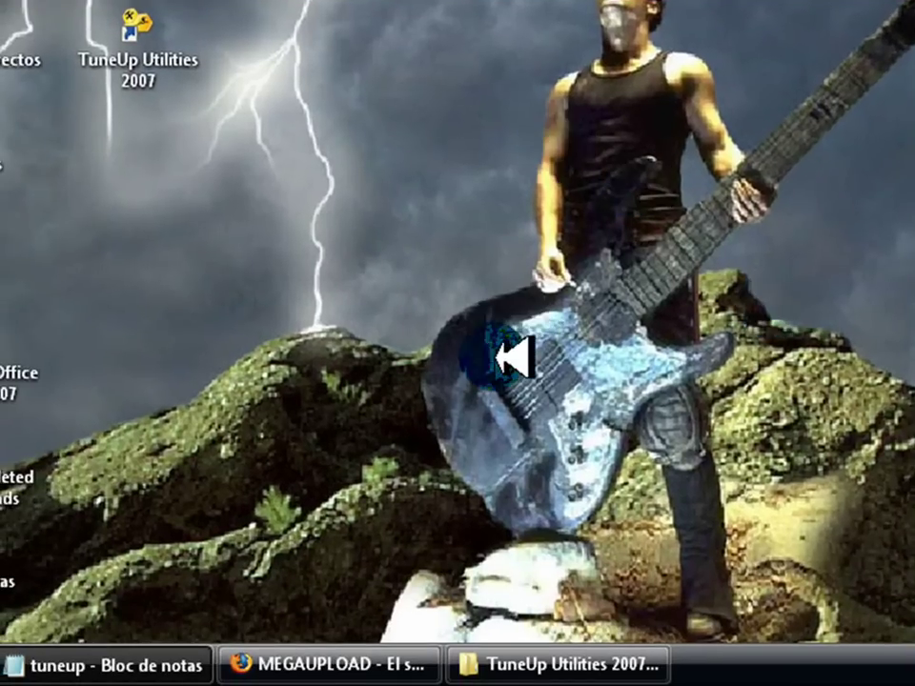
# - Bring back the TuneUp Utilities 2007 6.0.1256 folder and run KeyGen
pyautogui.click(551, 656)
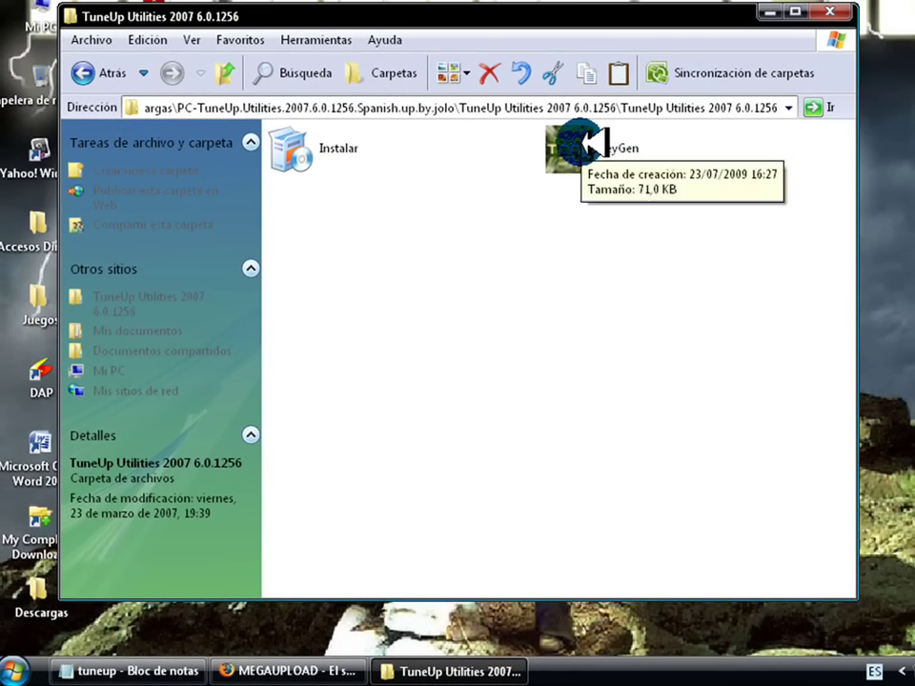
pyautogui.click(583, 145)
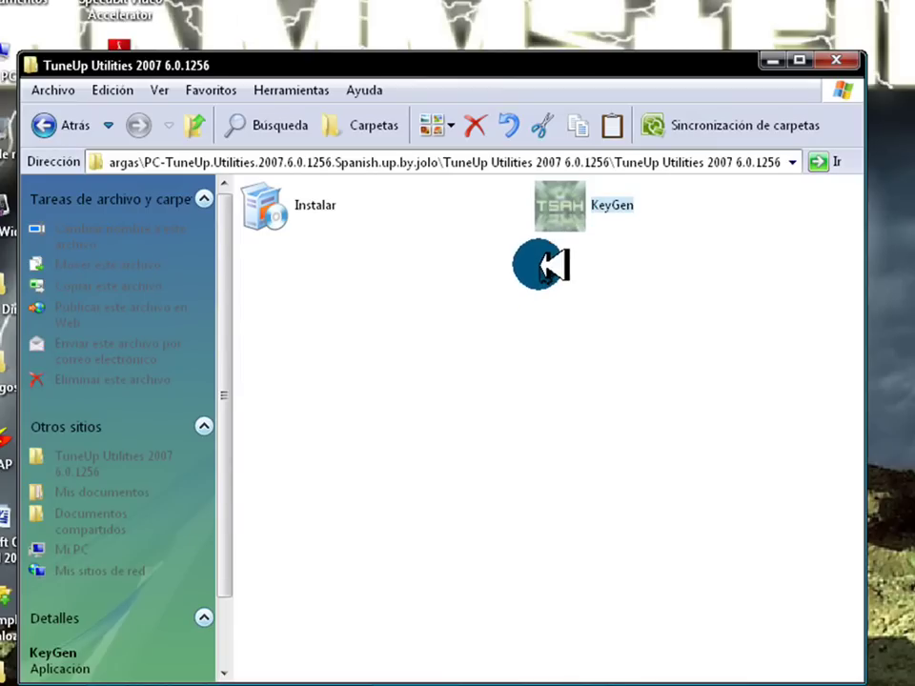
pyautogui.doubleClick(582, 195)
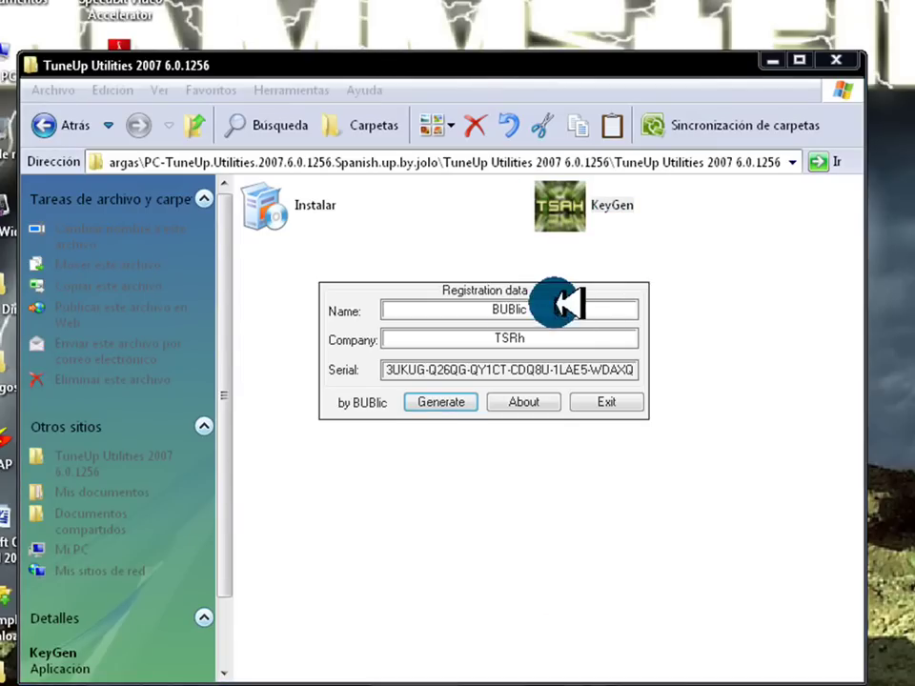
# - Select the registration data fields in KeyGen and copy the serial
pyautogui.moveTo(444, 315); pyautogui.dragTo(592, 316)
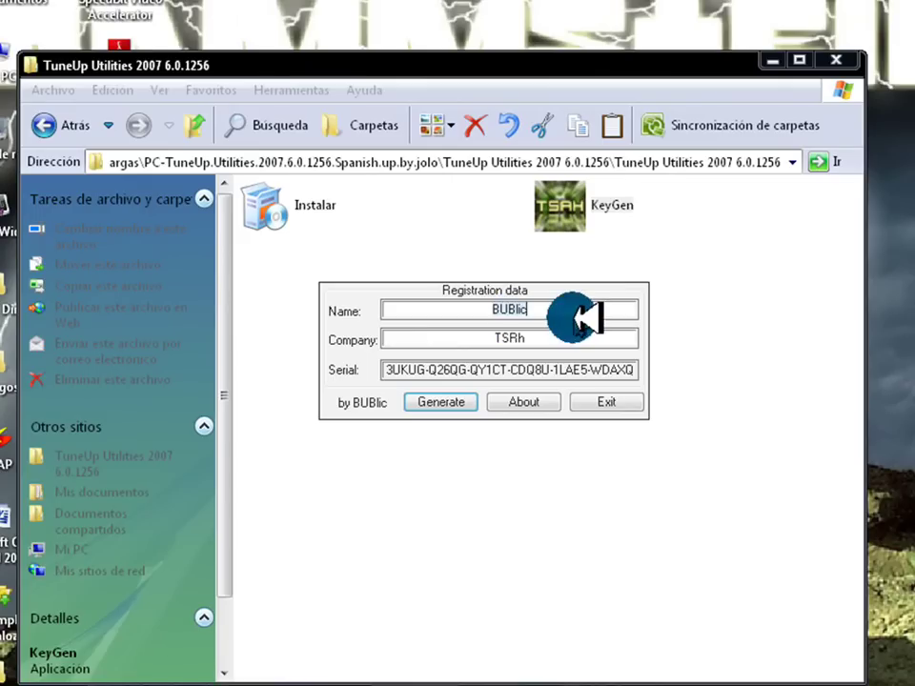
pyautogui.moveTo(456, 338); pyautogui.dragTo(541, 340)
pyautogui.hotkey('ctrl', 'c')
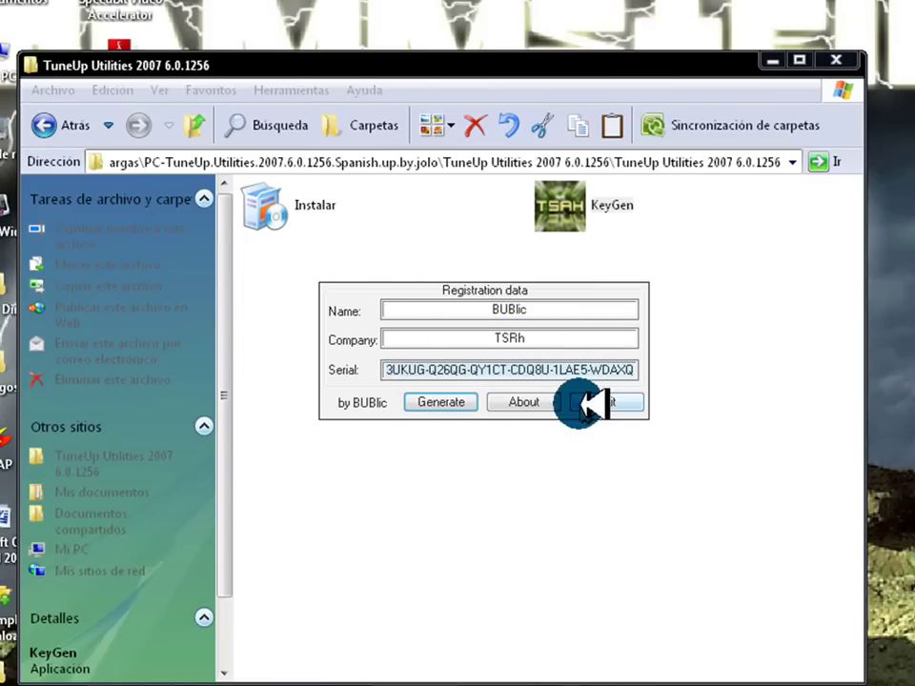
# - Close KeyGen and its folder window, then launch TuneUp Utilities 2007 and open the activation code form from the trial reminder
pyautogui.click(610, 402)
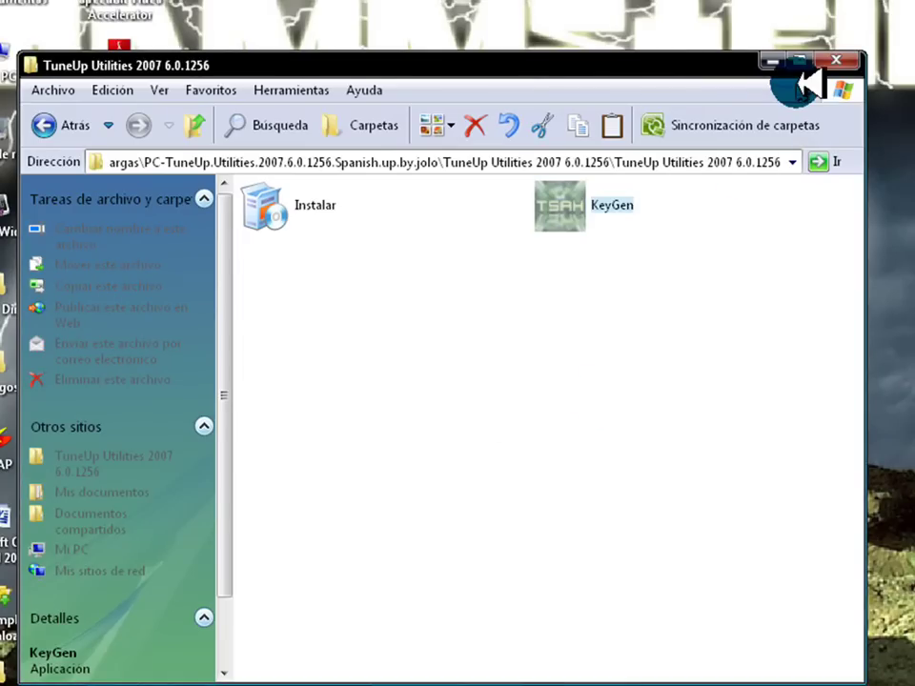
pyautogui.click(846, 64)
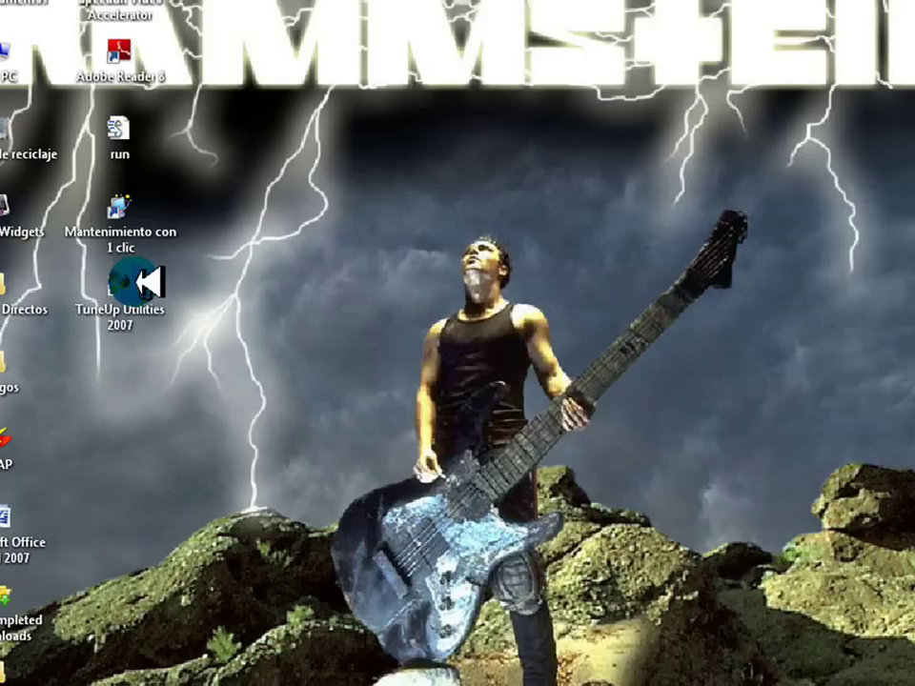
pyautogui.doubleClick(124, 283)
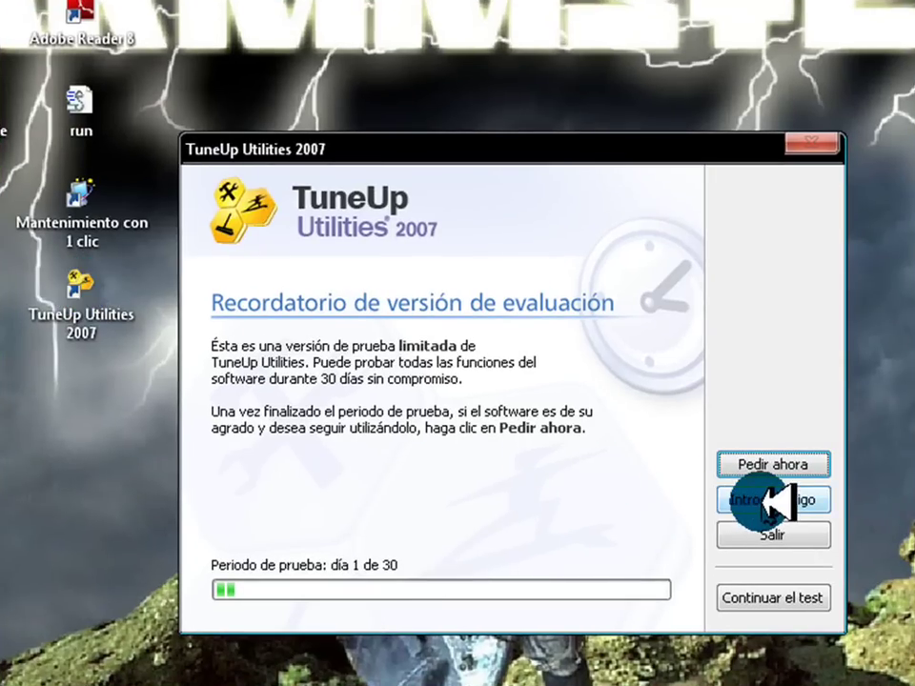
pyautogui.click(772, 499)
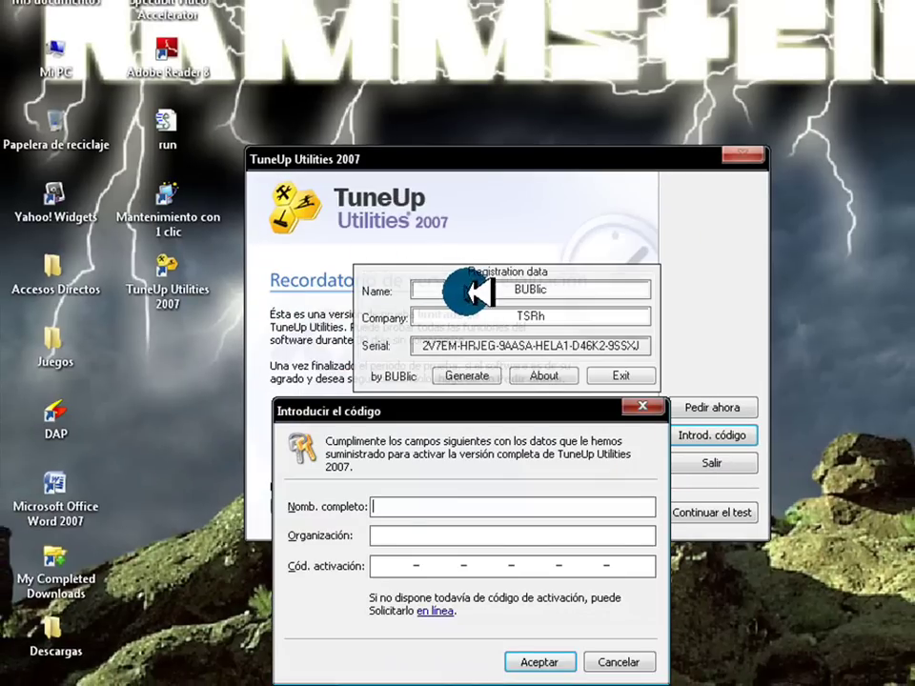
# - Copy the registration name from KeyGen into the Nomb. completo field of the activation form
pyautogui.click(562, 298)
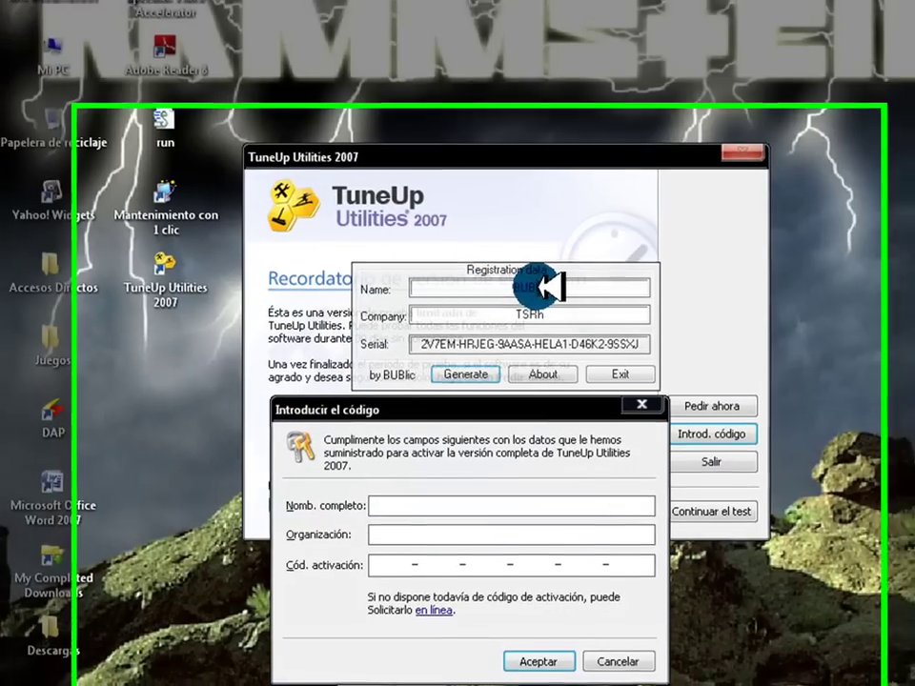
pyautogui.rightClick(551, 291)
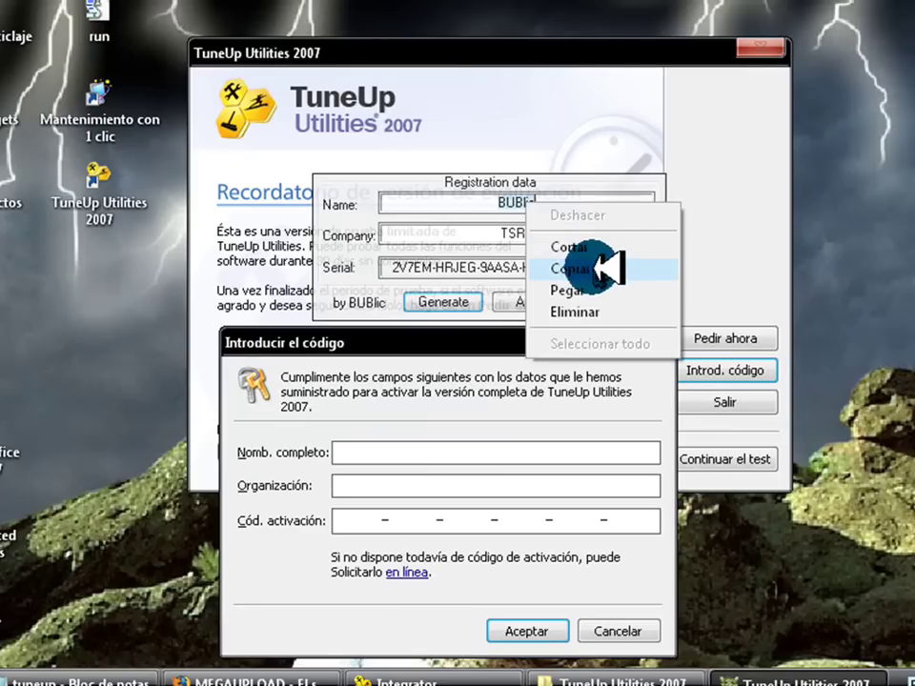
pyautogui.click(600, 268)
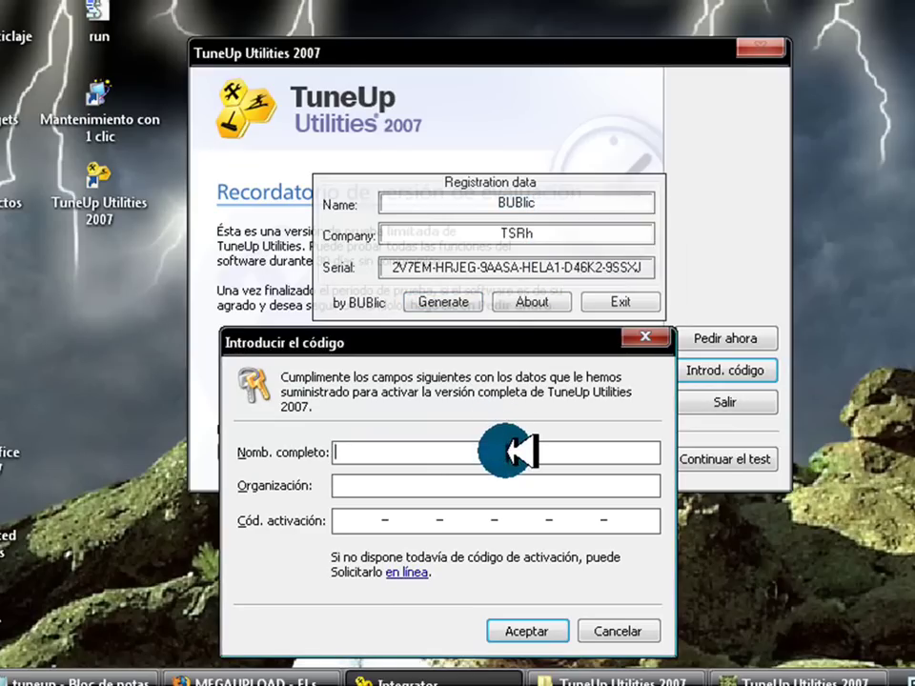
pyautogui.rightClick(510, 451)
pyautogui.click(539, 539)
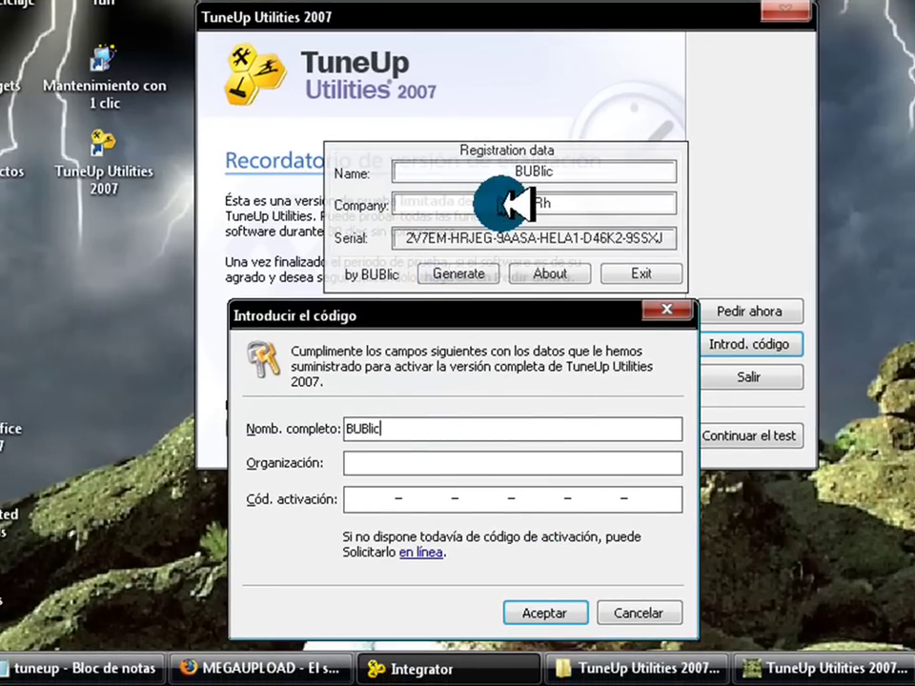
# - Copy the company TSRh from KeyGen into the Organización field of the activation form
pyautogui.click(510, 203)
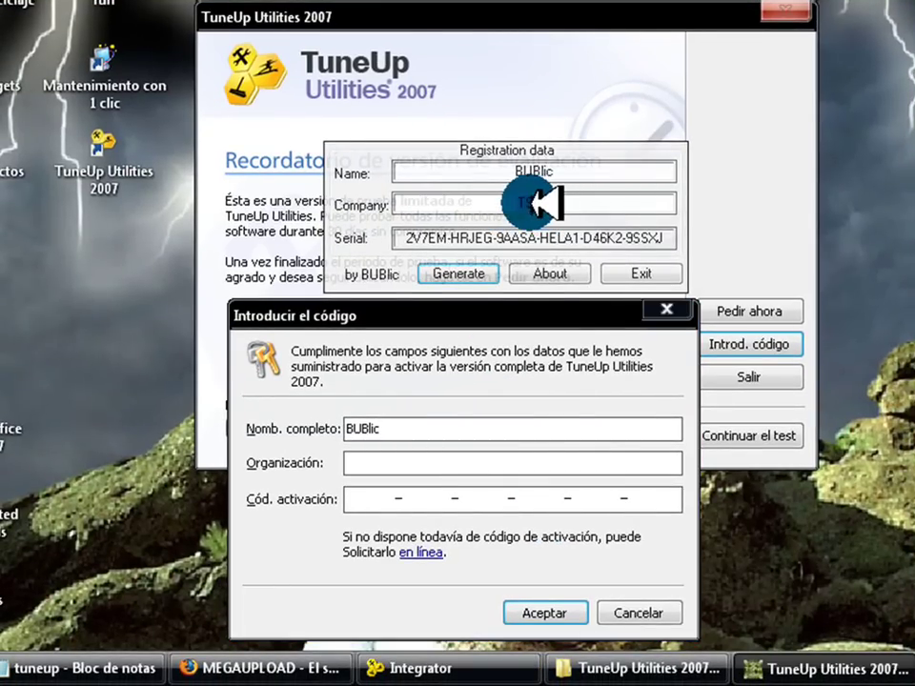
pyautogui.rightClick(540, 203)
pyautogui.click(572, 269)
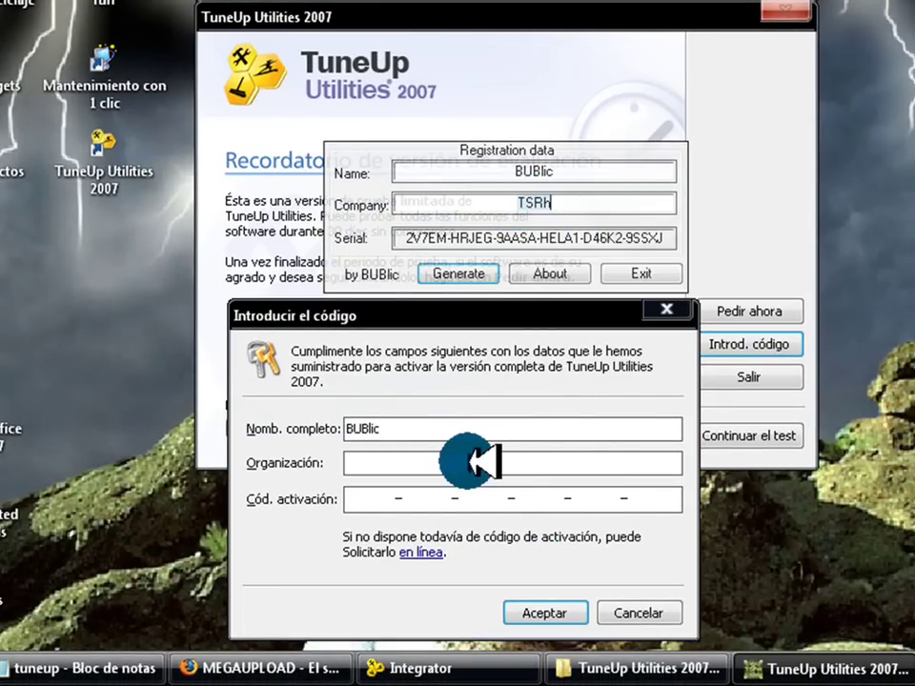
pyautogui.click(473, 462)
pyautogui.rightClick(476, 467)
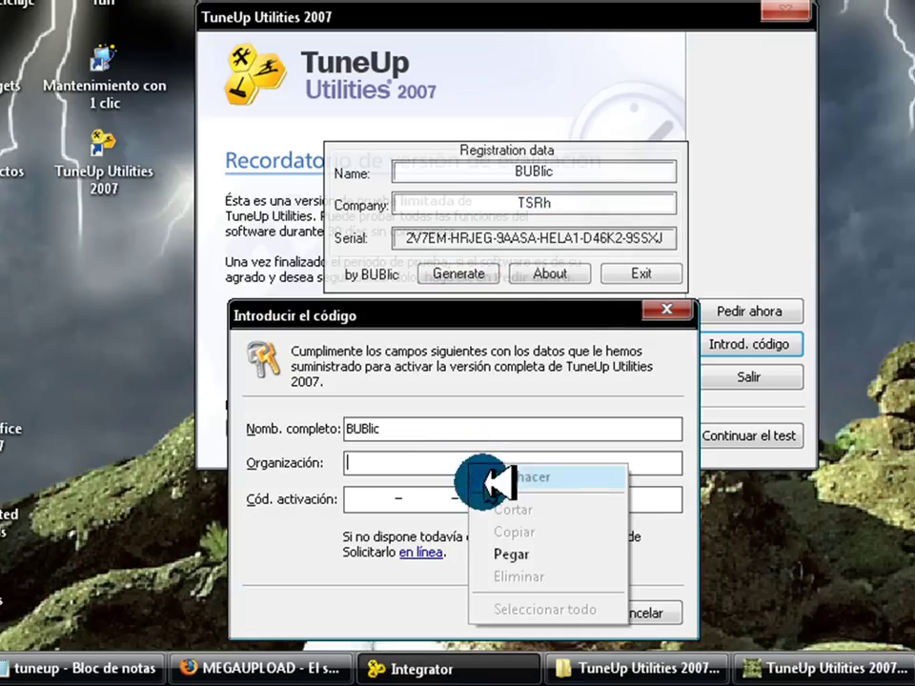
pyautogui.click(511, 551)
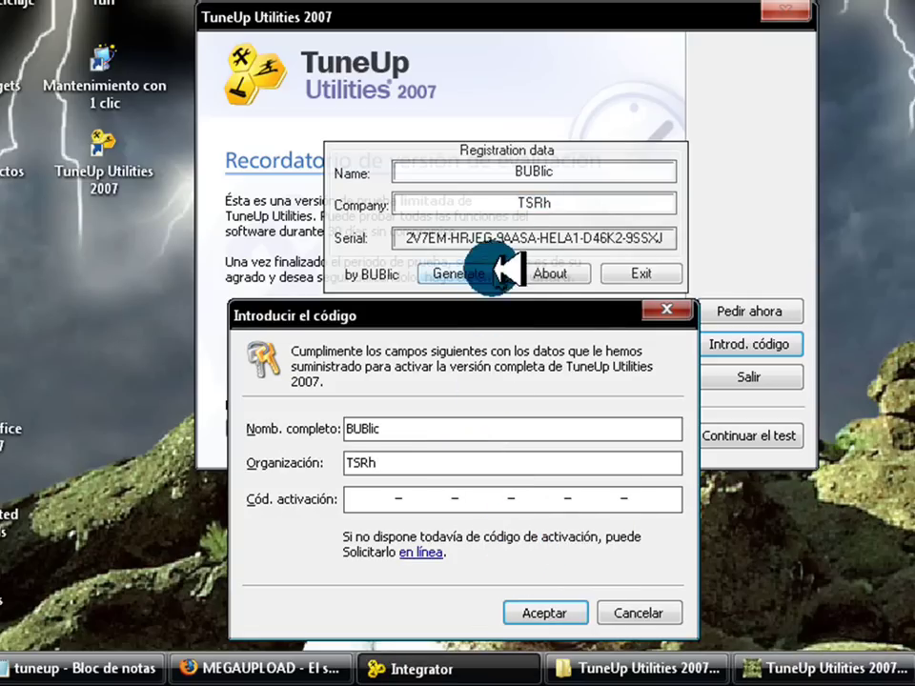
# - Copy the generated serial from KeyGen into the Cód. activación field of the activation form
pyautogui.click(514, 233)
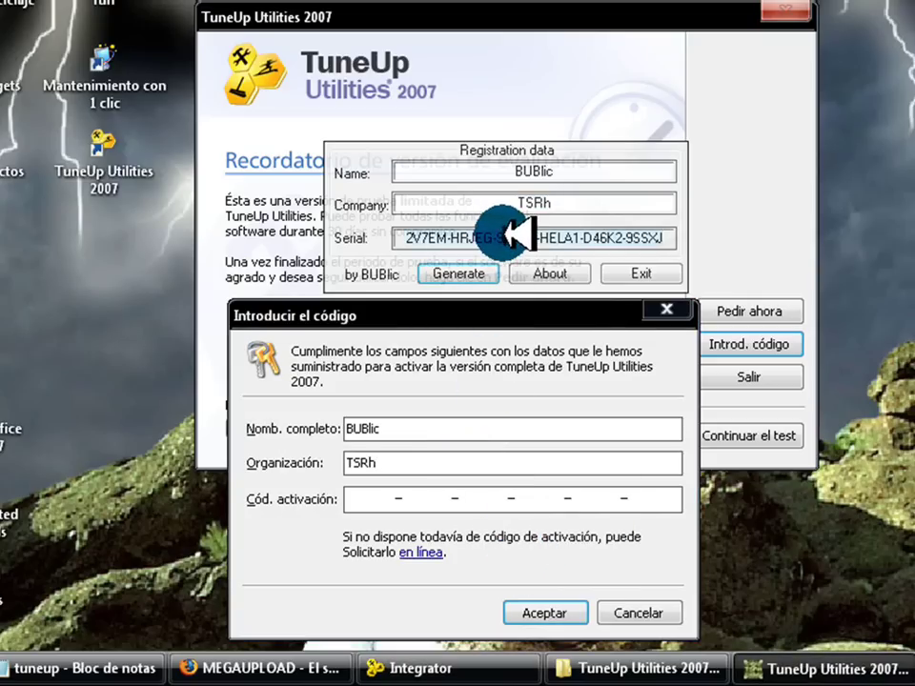
pyautogui.rightClick(507, 236)
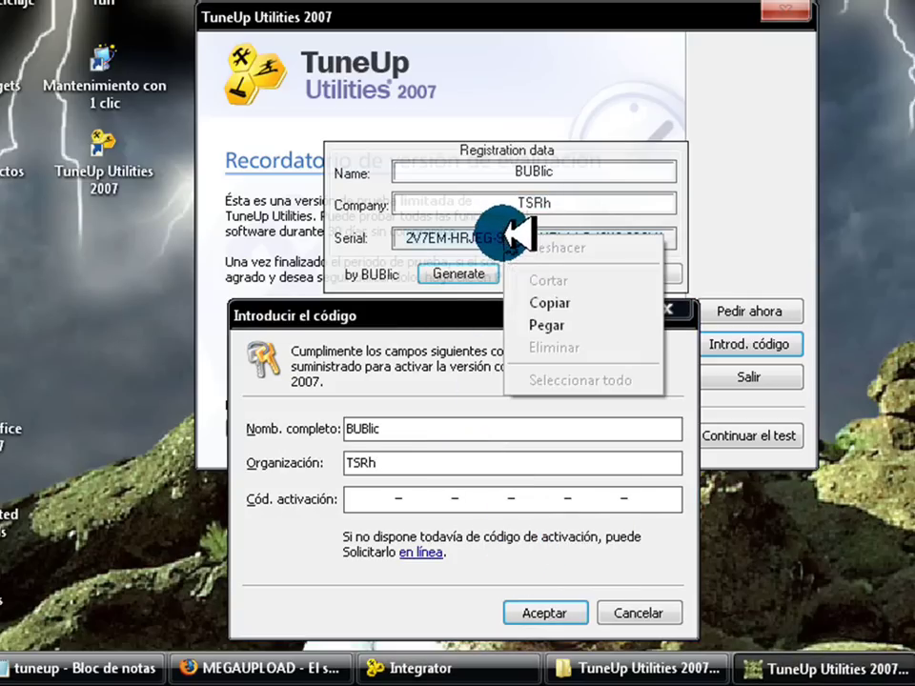
pyautogui.click(548, 305)
pyautogui.rightClick(438, 496)
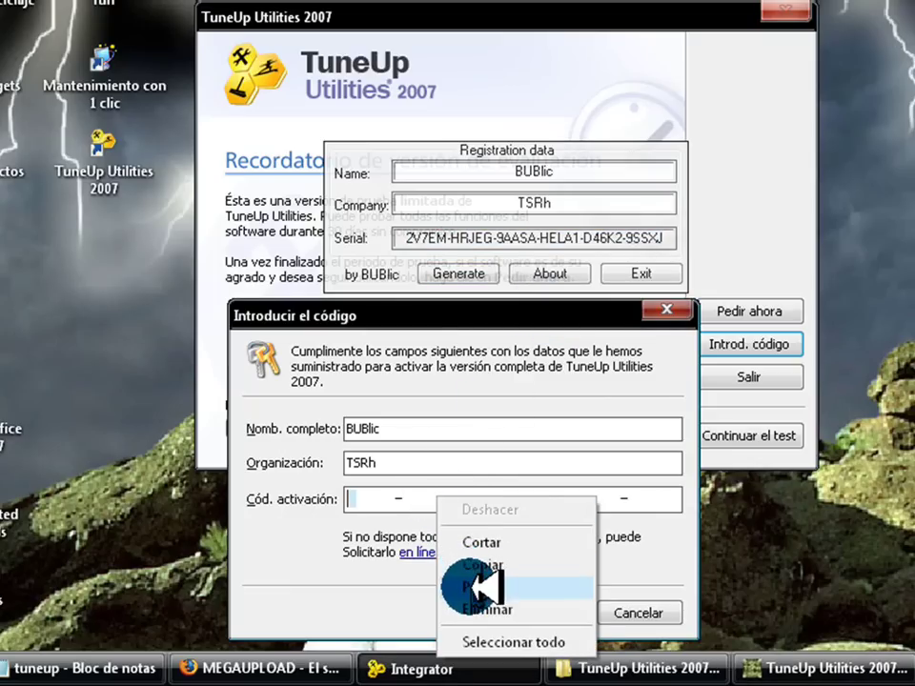
pyautogui.click(476, 587)
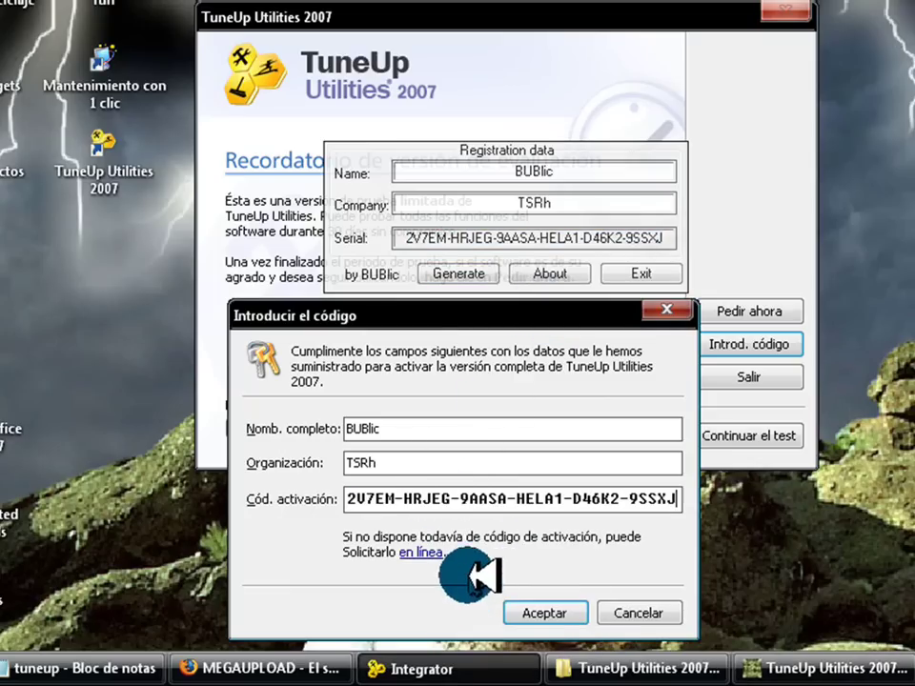
# - Submit the activation form, close KeyGen, and acknowledge the activation and restart notices so TuneUp Utilities 2007 closes
pyautogui.click(548, 613)
pyautogui.press('Escape')
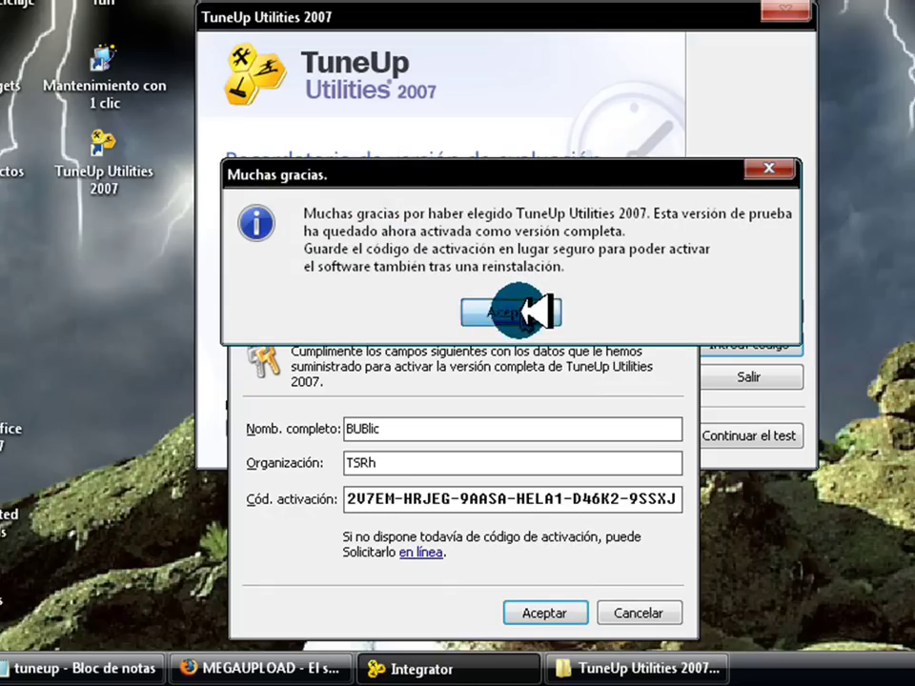
pyautogui.click(514, 311)
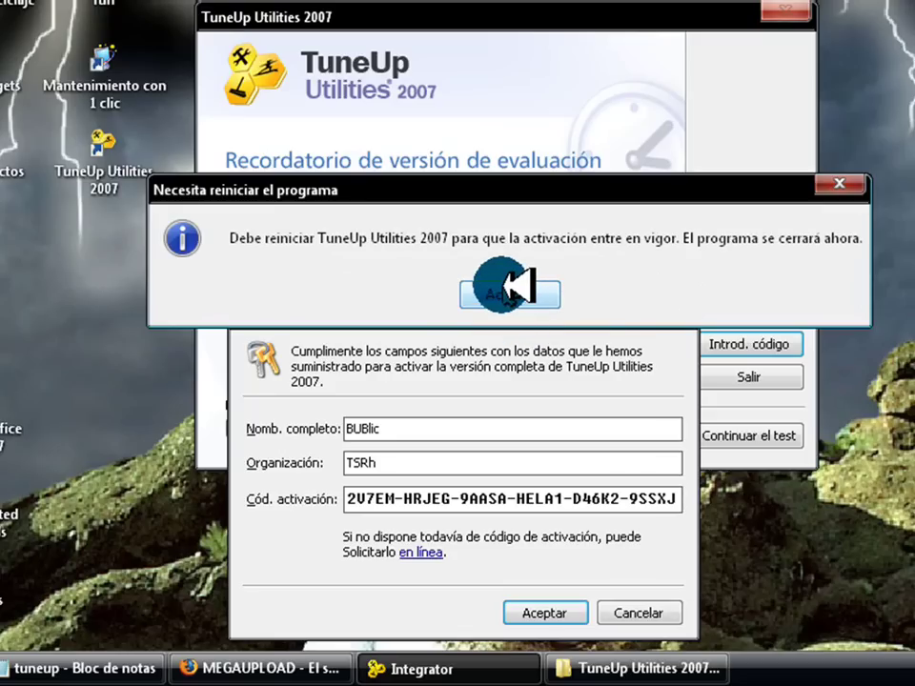
pyautogui.click(507, 293)
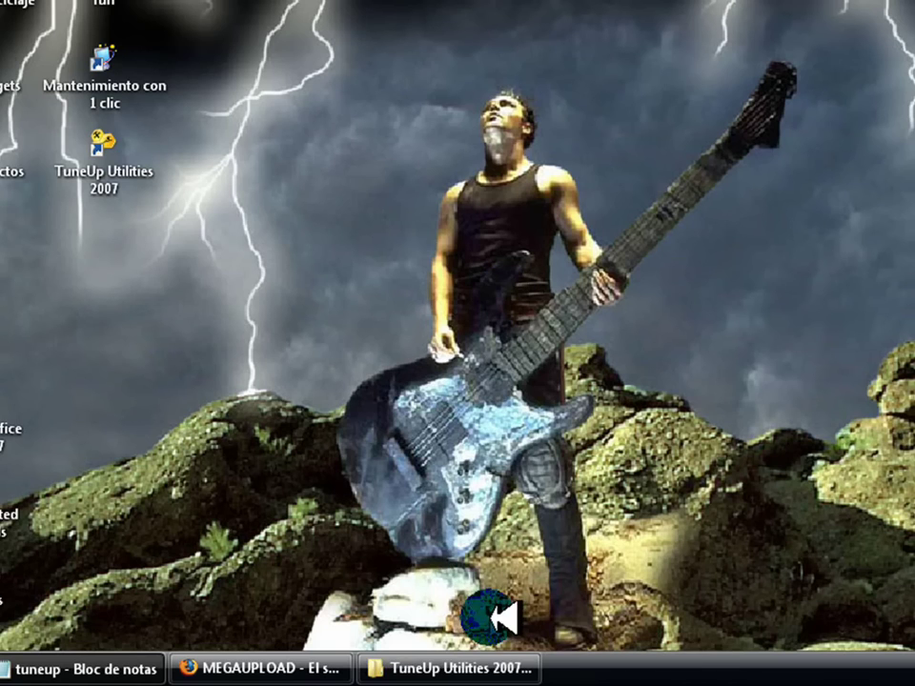